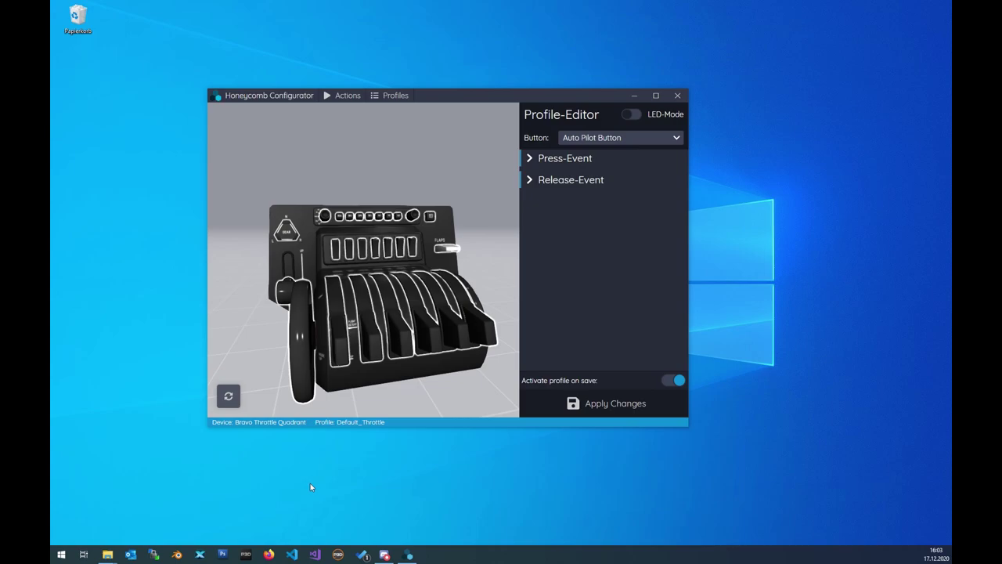
Open the Actions list in the Honeycomb Configurator title bar
left_click(350, 100)
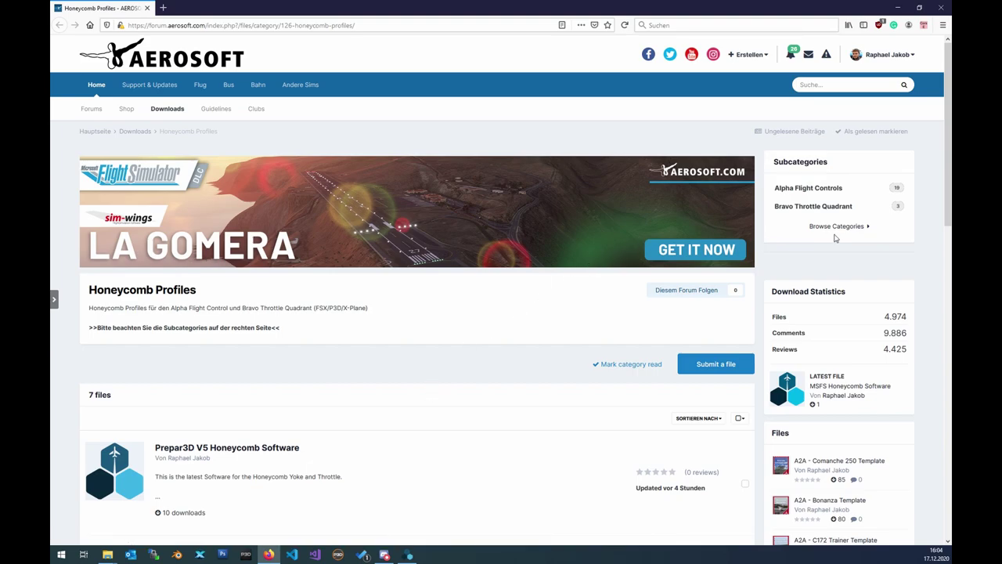
Save BFC_Throttle_Config_PMDG_T7.json from the Bravo Throttle Quadrant PMDG 777 page, then minimize Firefox
left_click(802, 210)
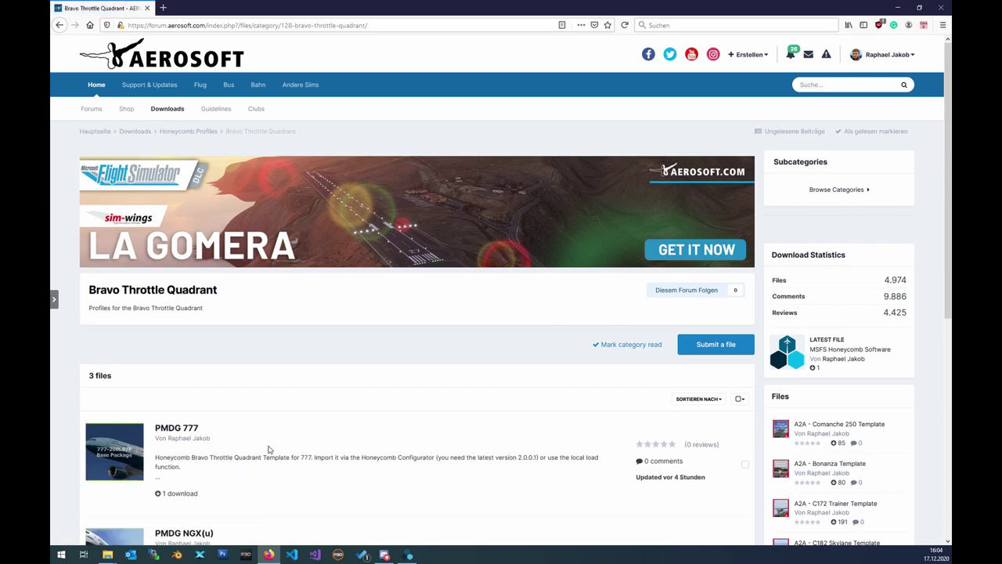
scroll(268, 449, "down", 1)
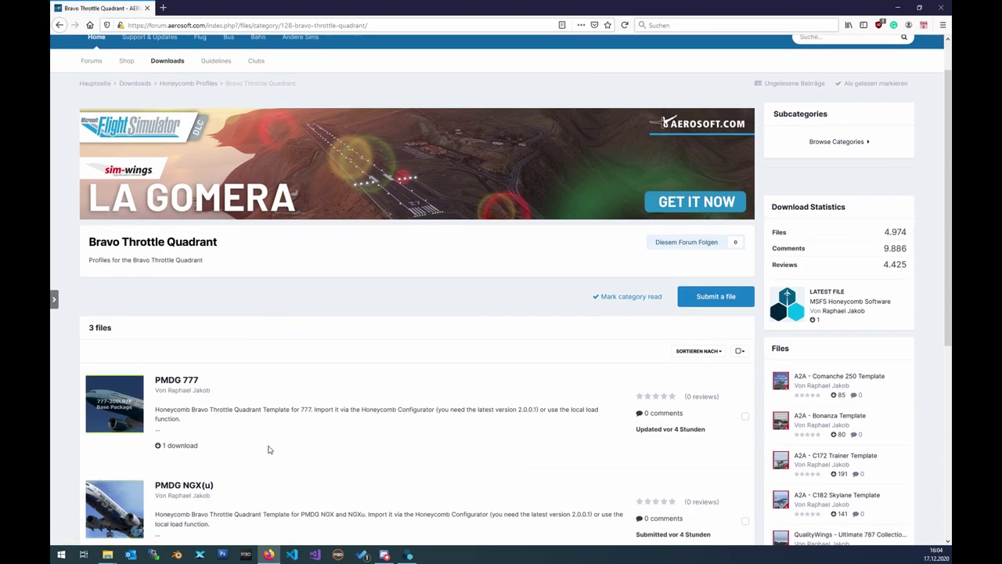
left_click(163, 385)
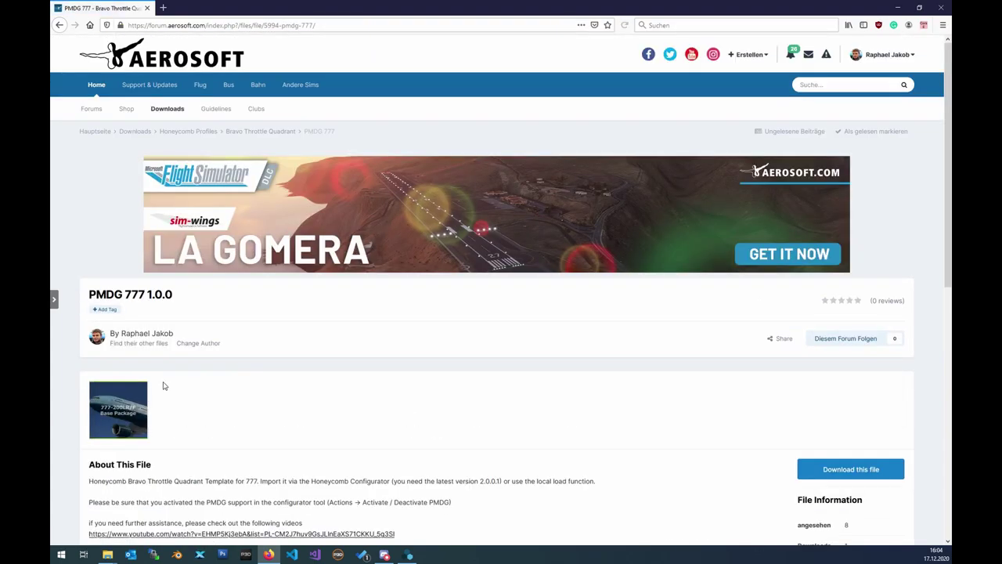
left_click(871, 473)
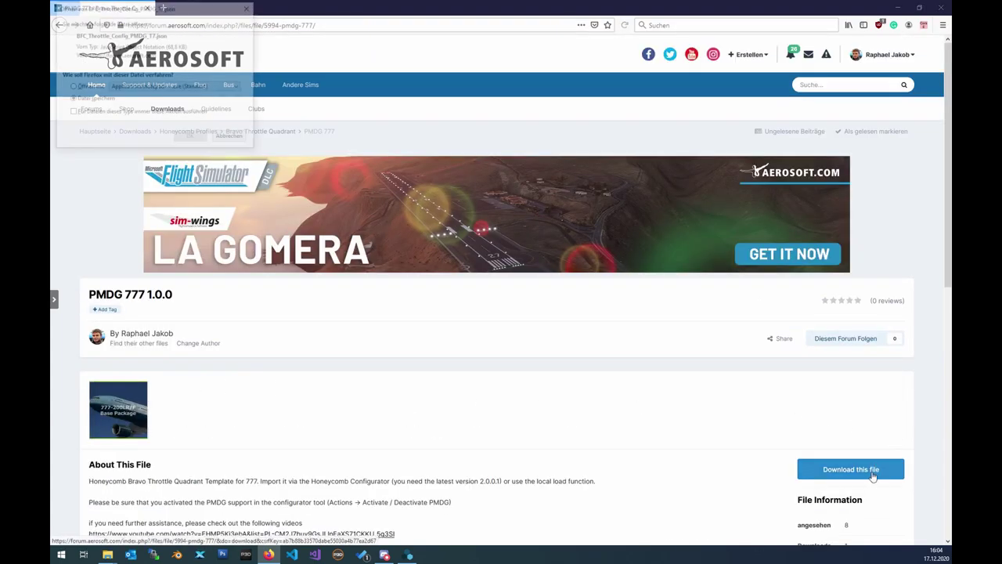
left_click(181, 140)
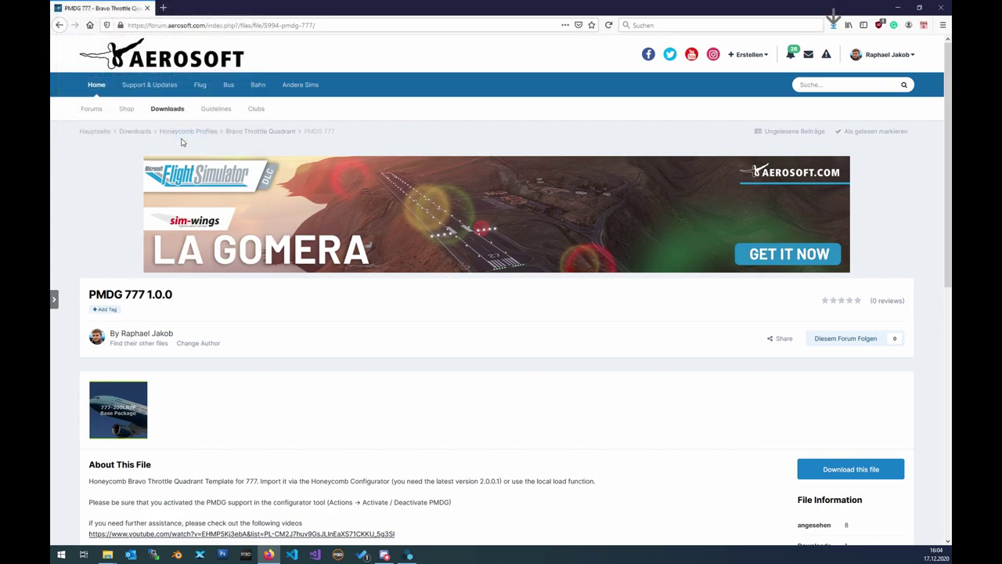
left_click(892, 10)
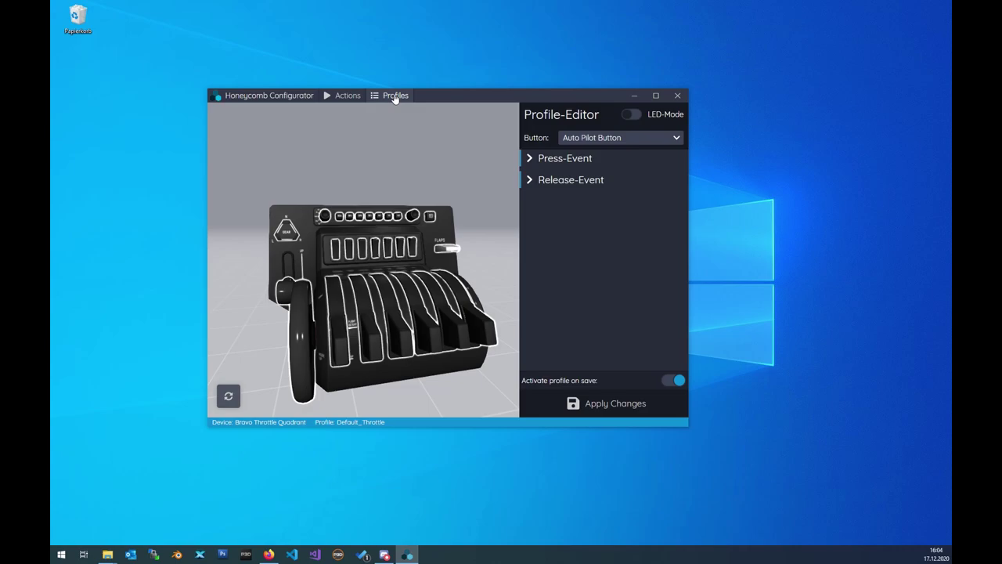
Go to the Import Profiles page in the Configurator settings
left_click(396, 95)
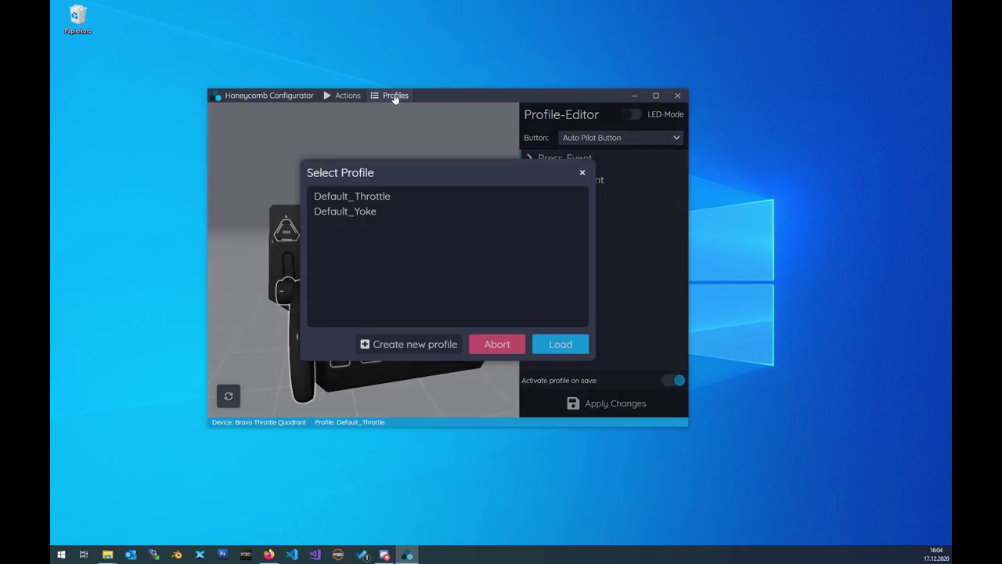
left_click(583, 172)
left_click(342, 95)
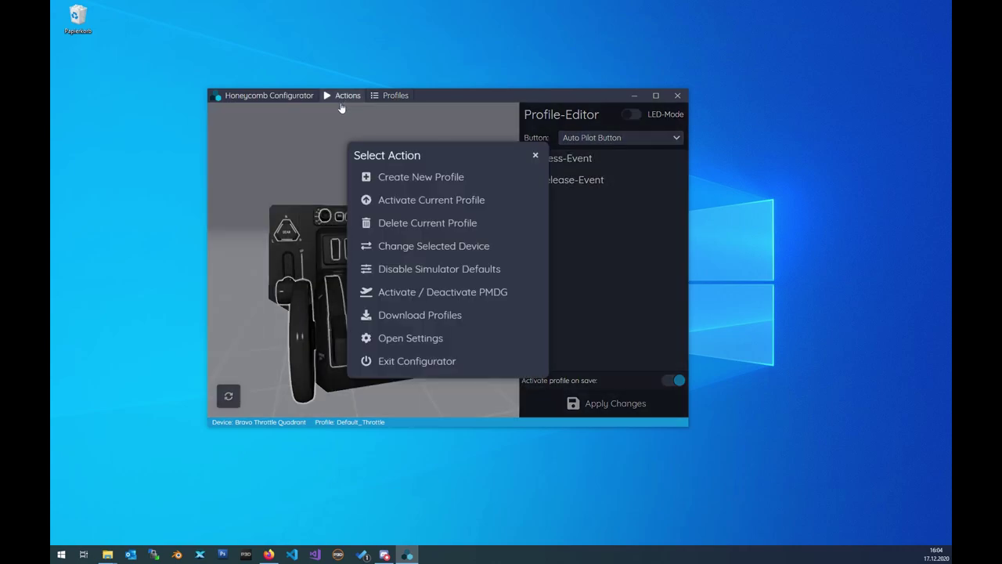
left_click(420, 343)
left_click(344, 231)
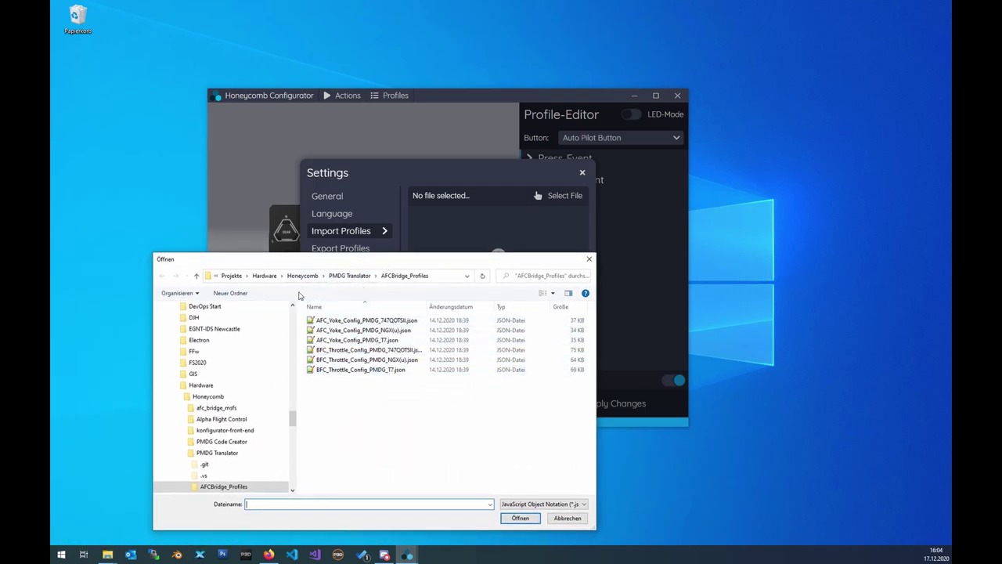
Load BFC_Throttle_Config_PMDG_T7.json from the Downloads folder for import
left_click(232, 276)
left_click(232, 276)
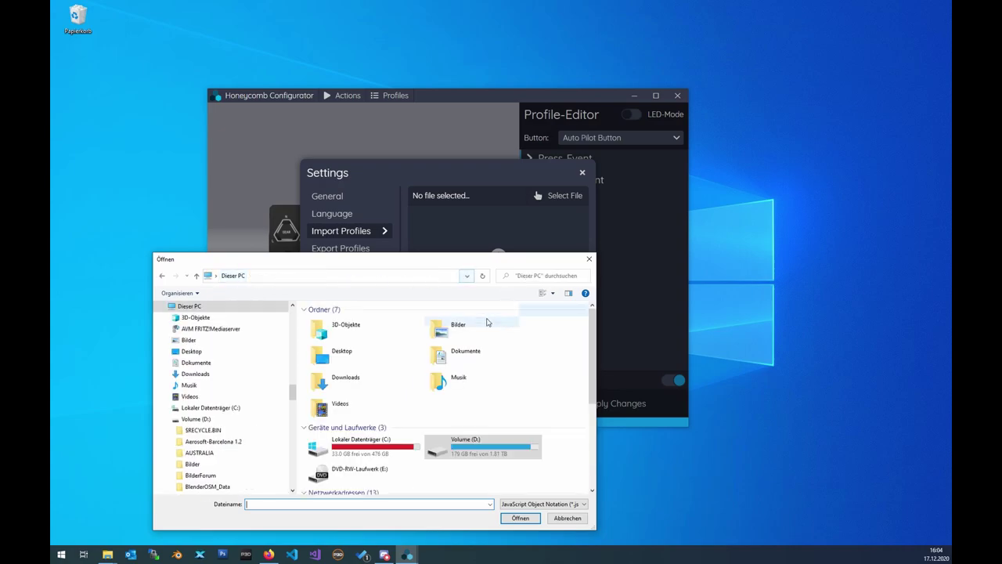
double_click(371, 381)
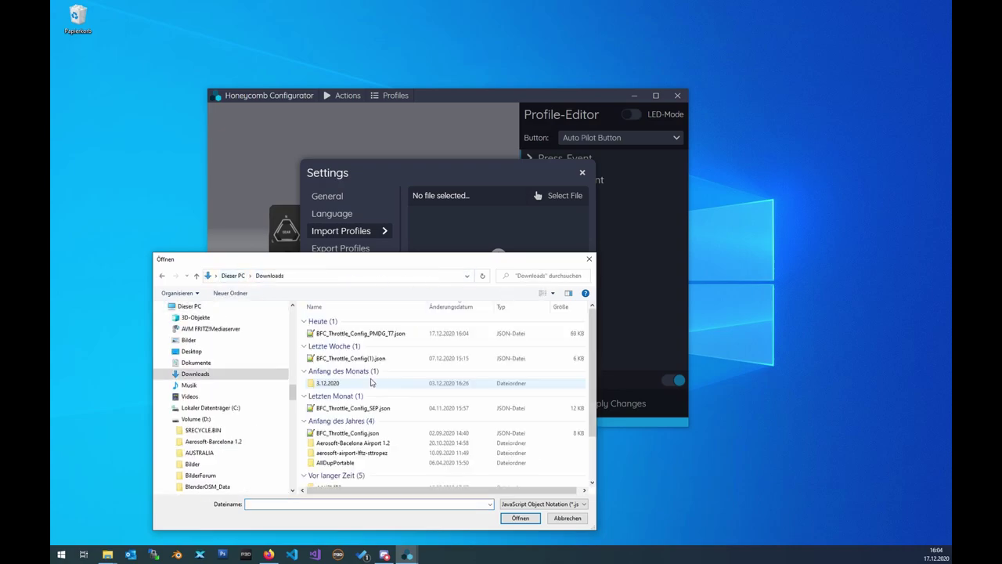
left_click(374, 334)
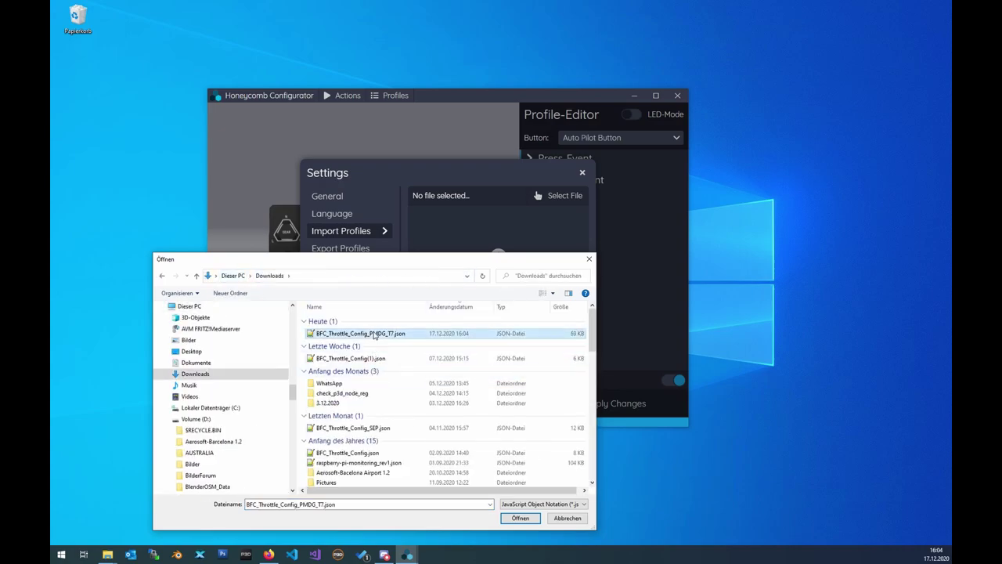
left_click(521, 518)
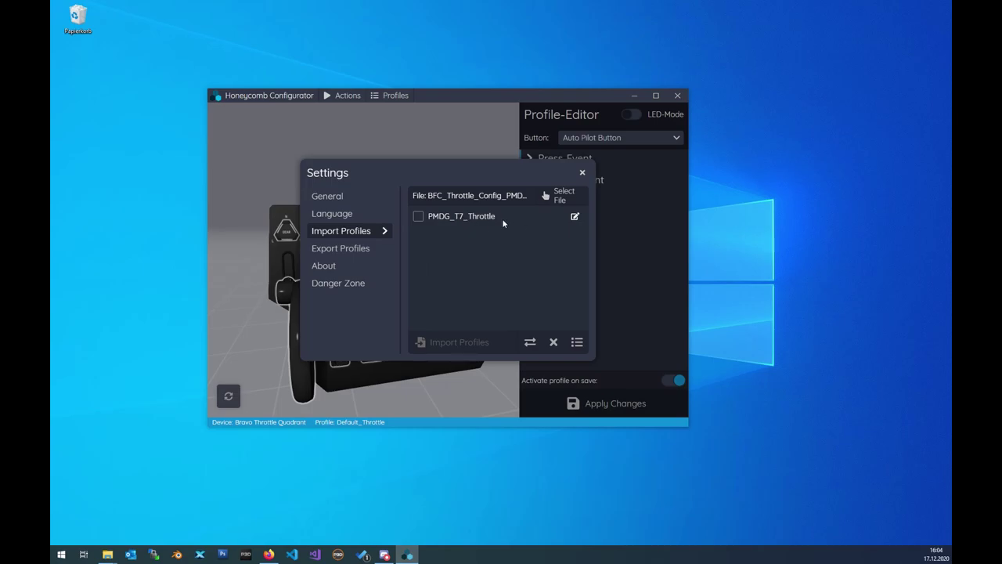
Import the PMDG_T7_Throttle profile, acknowledge the success message and close Settings
left_click(419, 217)
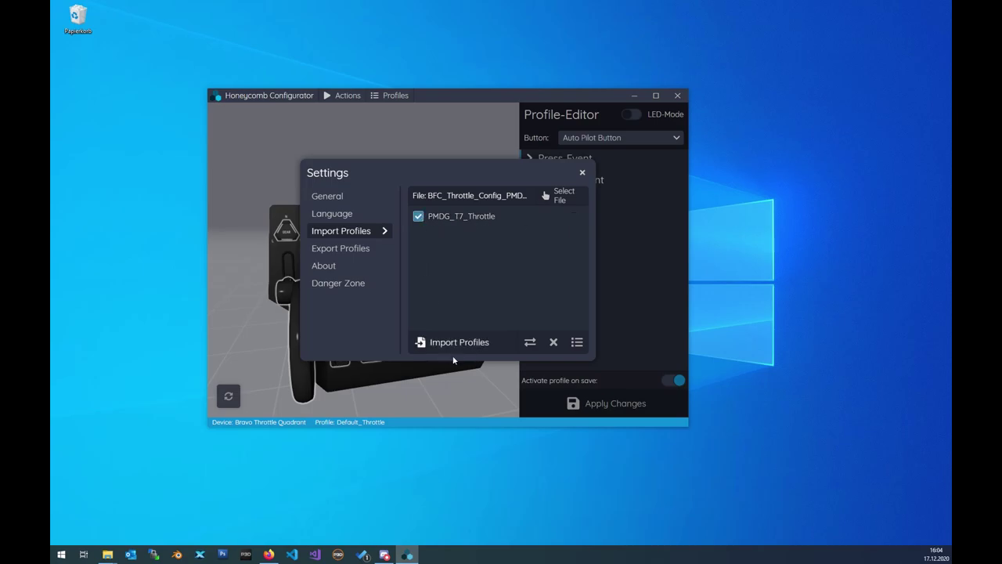
left_click(444, 349)
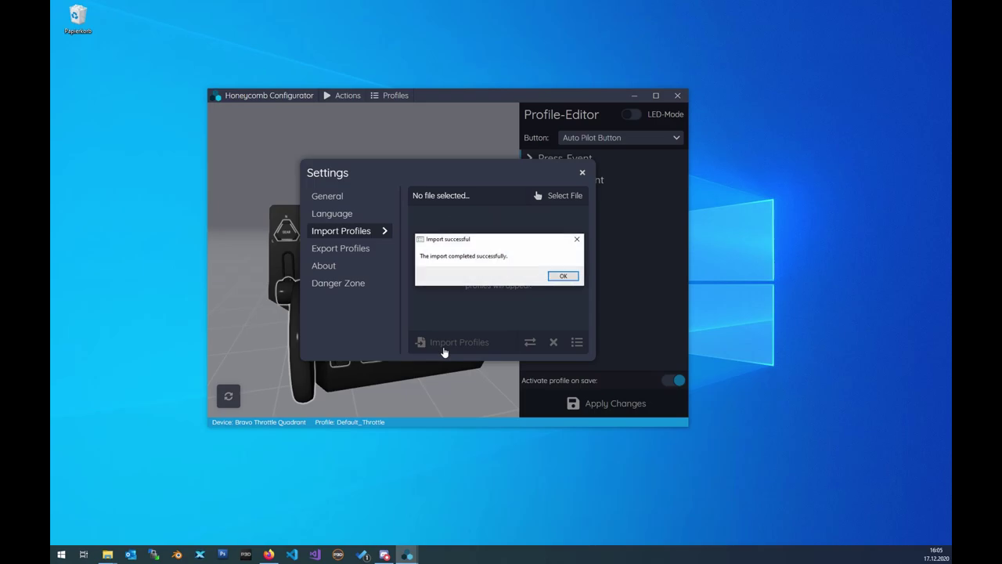
left_click(563, 275)
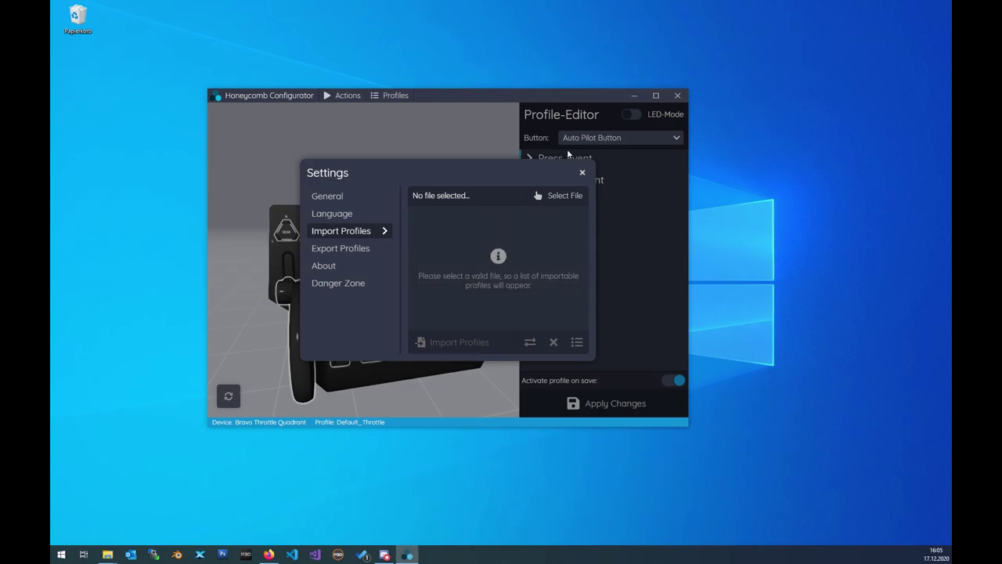
left_click(581, 172)
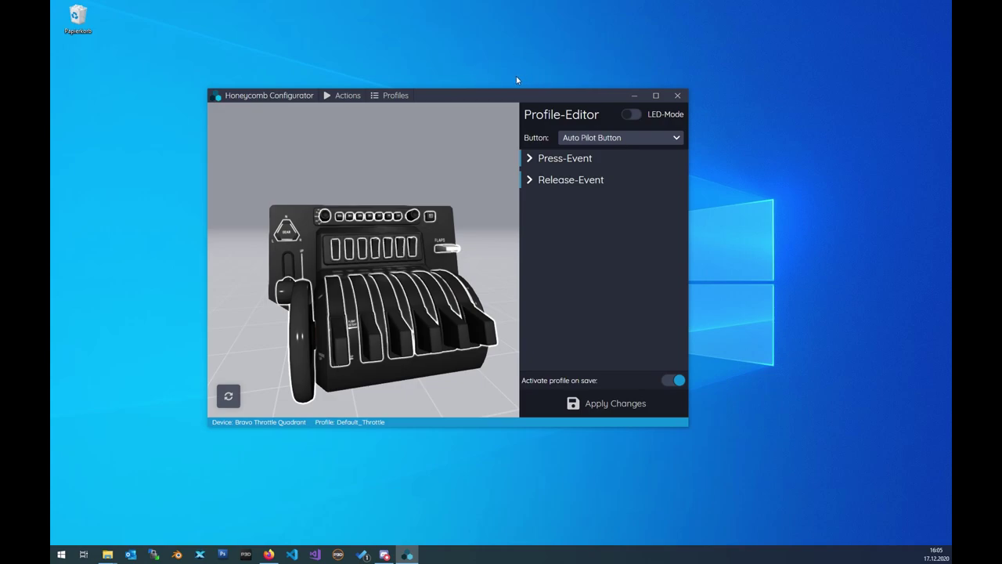
Move the honeycomb_profiles File Explorer window to the centre of the screen
left_click_drag(380, 168, 458, 175)
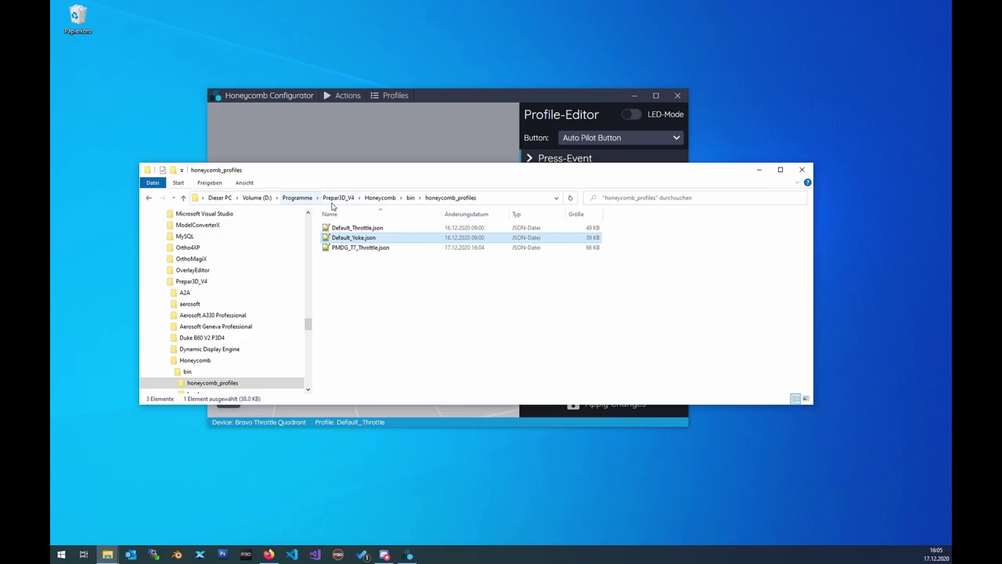
Reopen honeycomb_profiles via the bin folder and copy PMDG_T7_Throttle.json (Kopieren)
left_click(409, 197)
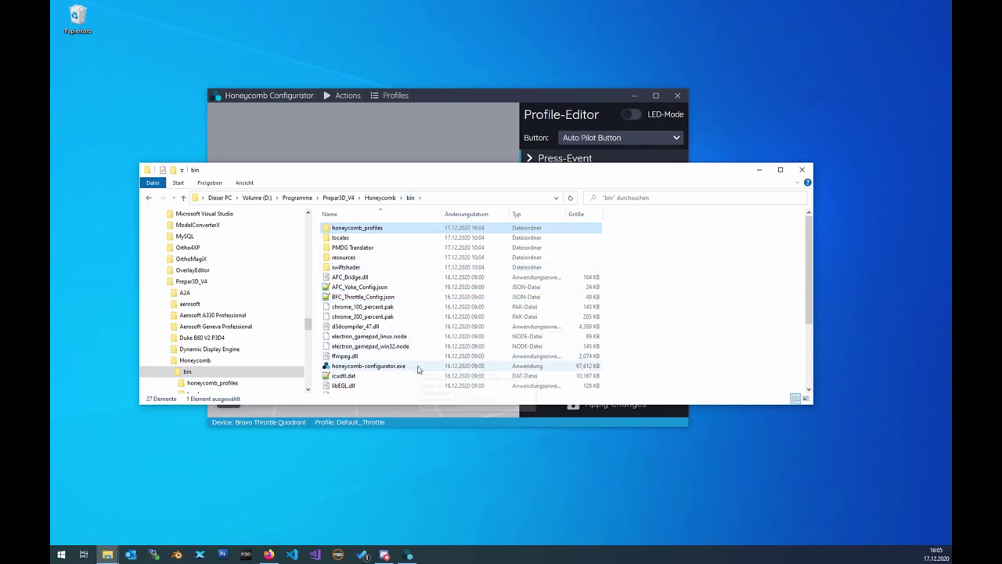
mouse_move(418, 369)
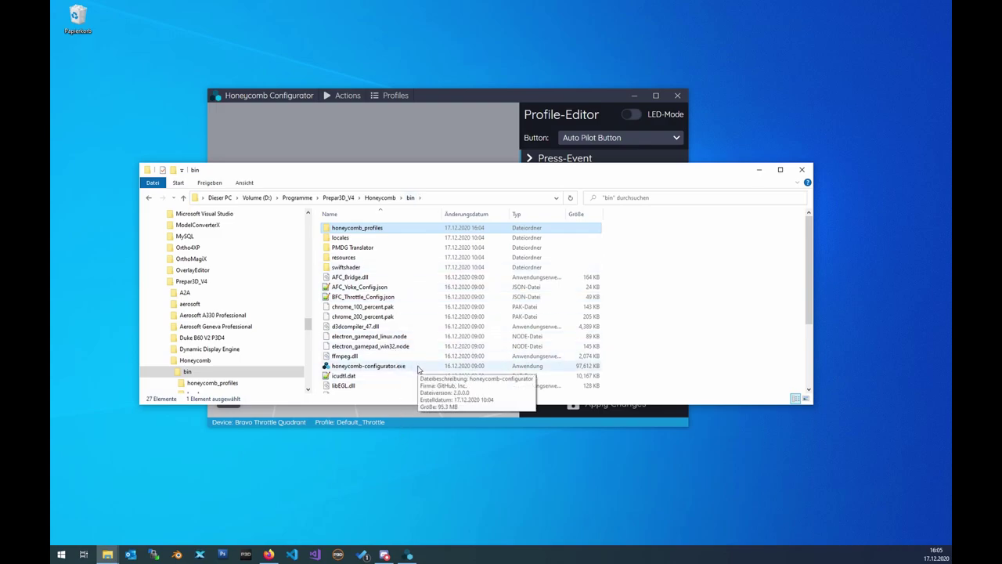
double_click(364, 229)
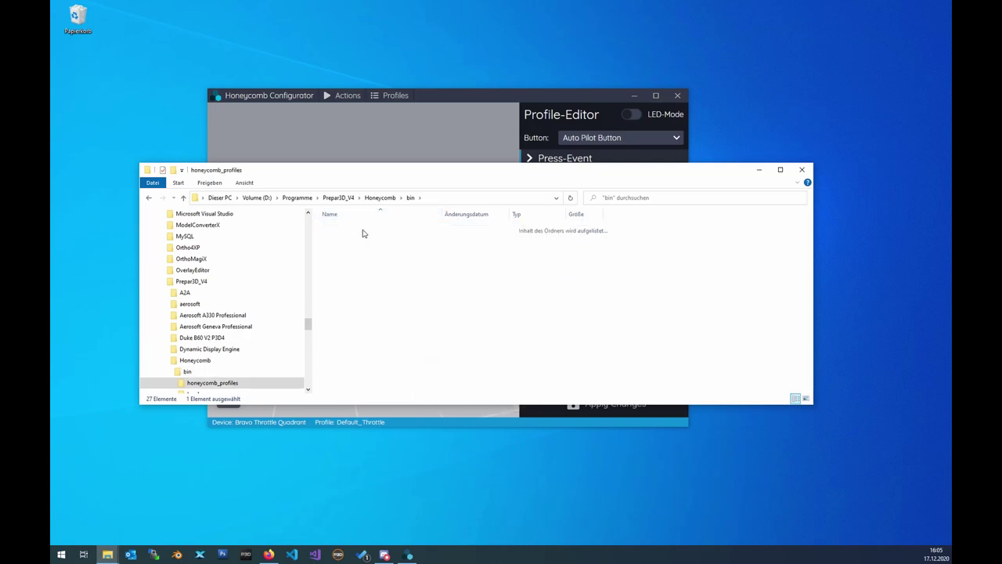
left_click(371, 249)
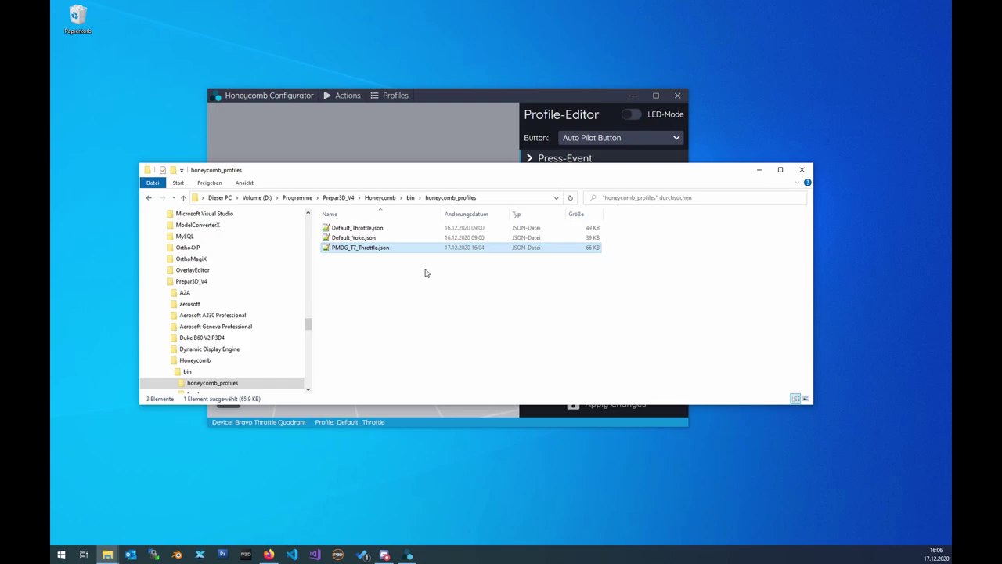
right_click(376, 250)
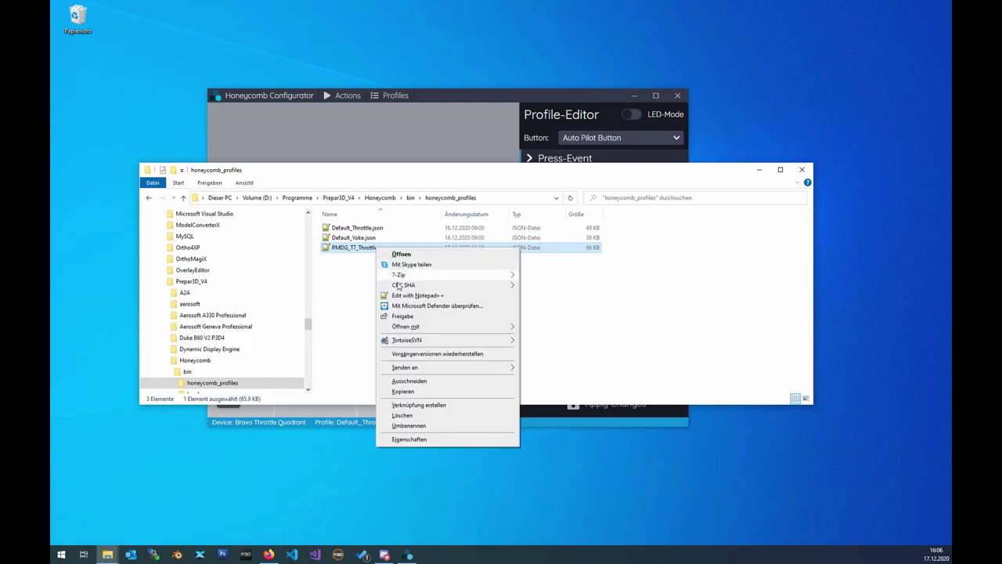
left_click(428, 392)
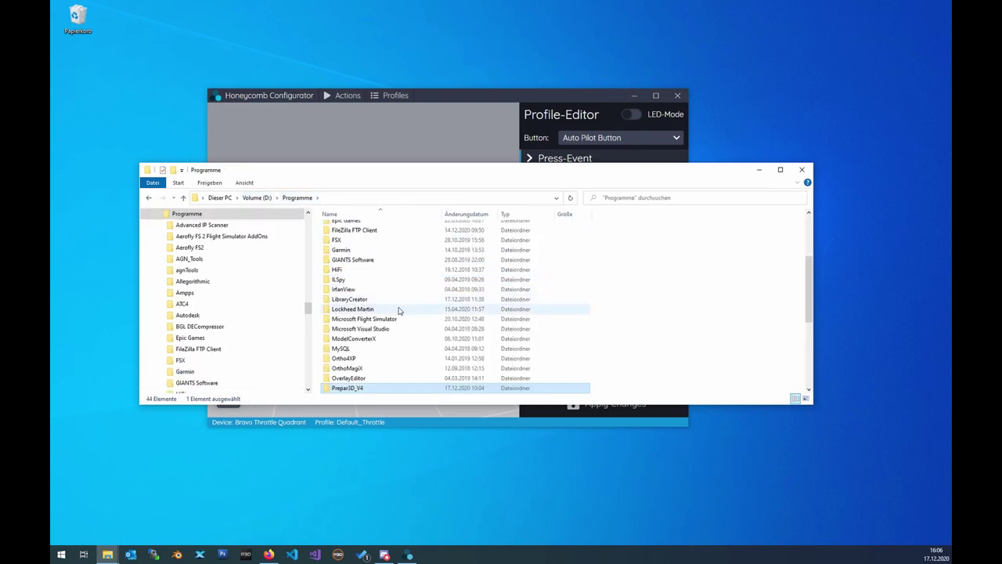
Browse to Lockheed Martin\Prepar3D v4\SimObjects\Airplanes\PMDG 777-200LR
double_click(372, 310)
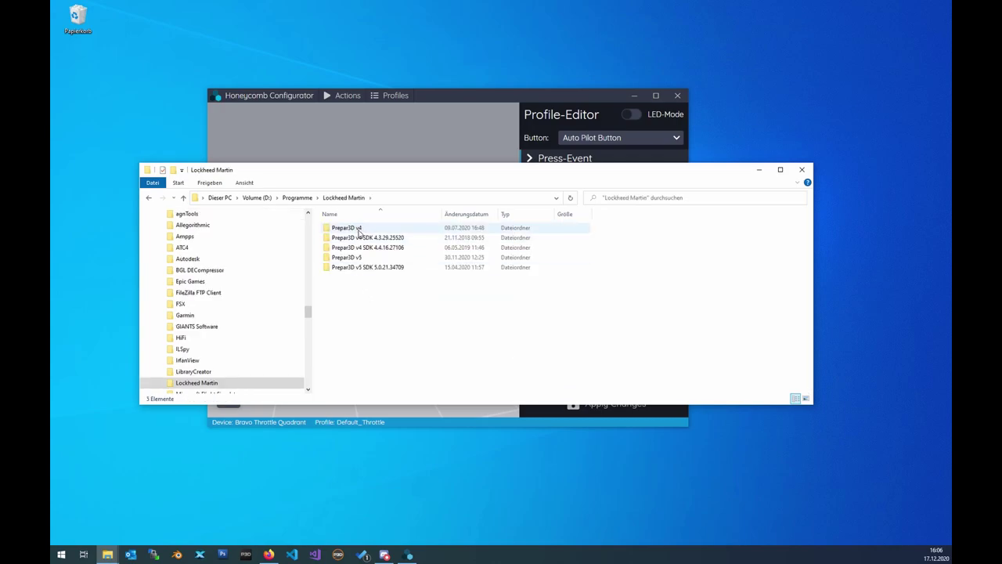
left_click(360, 232)
double_click(360, 232)
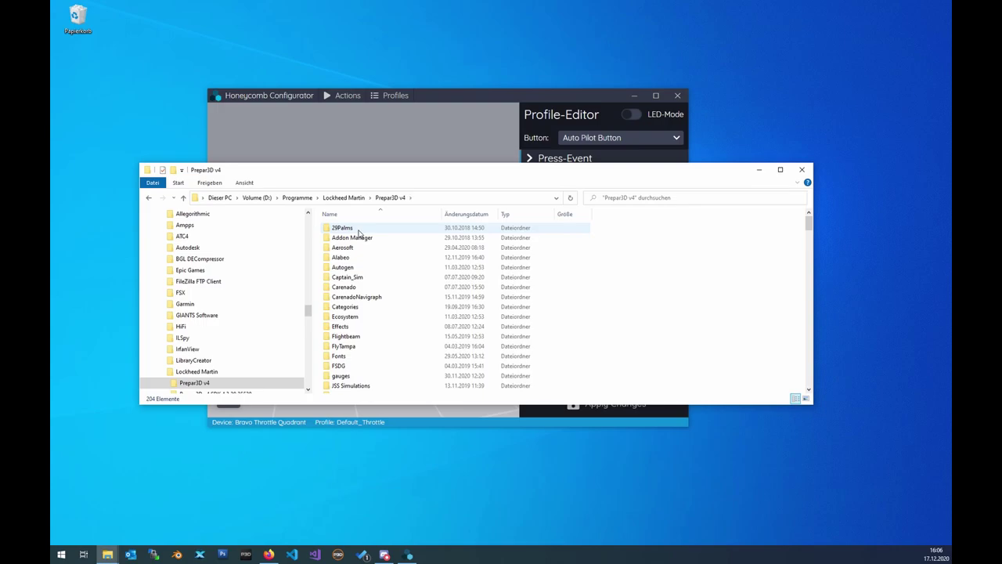
scroll(379, 387, "down", 5)
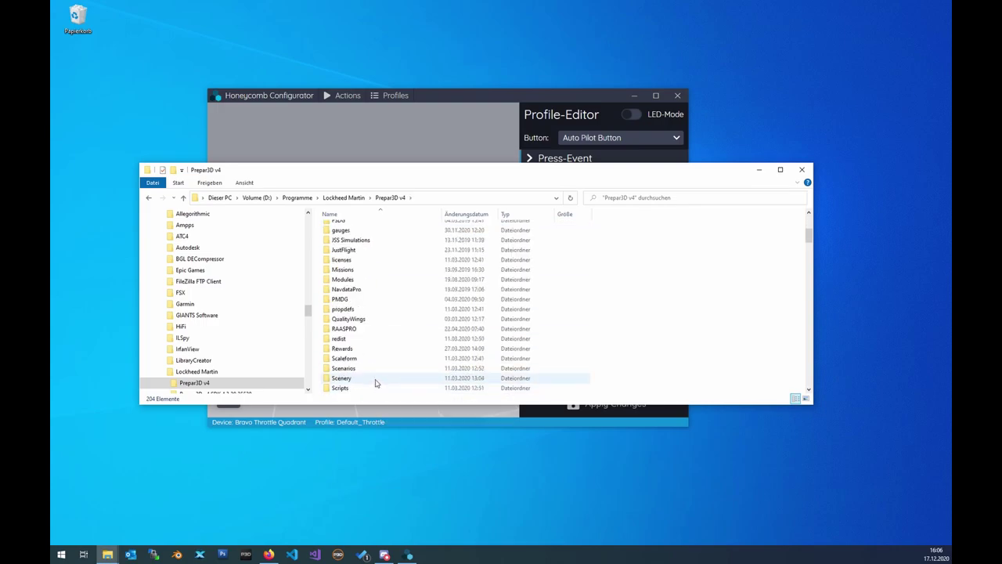
scroll(378, 384, "down", 3)
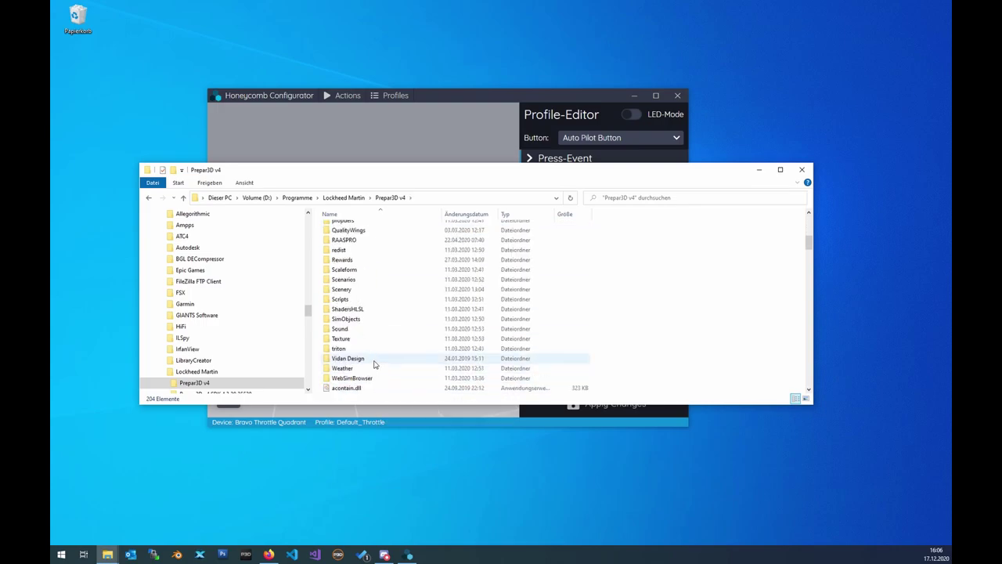
double_click(362, 319)
double_click(359, 231)
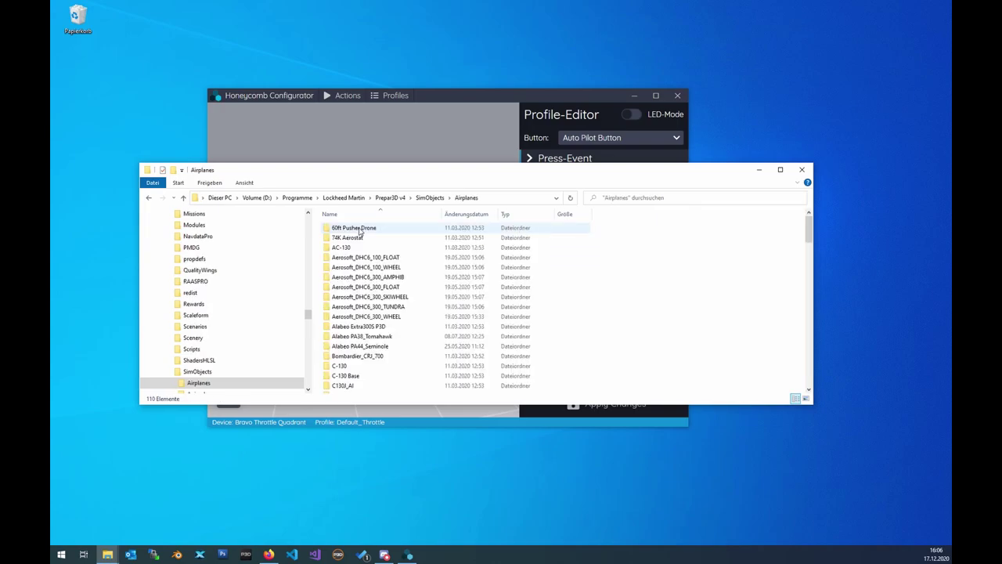
scroll(427, 319, "down", 6)
scroll(423, 329, "down", 9)
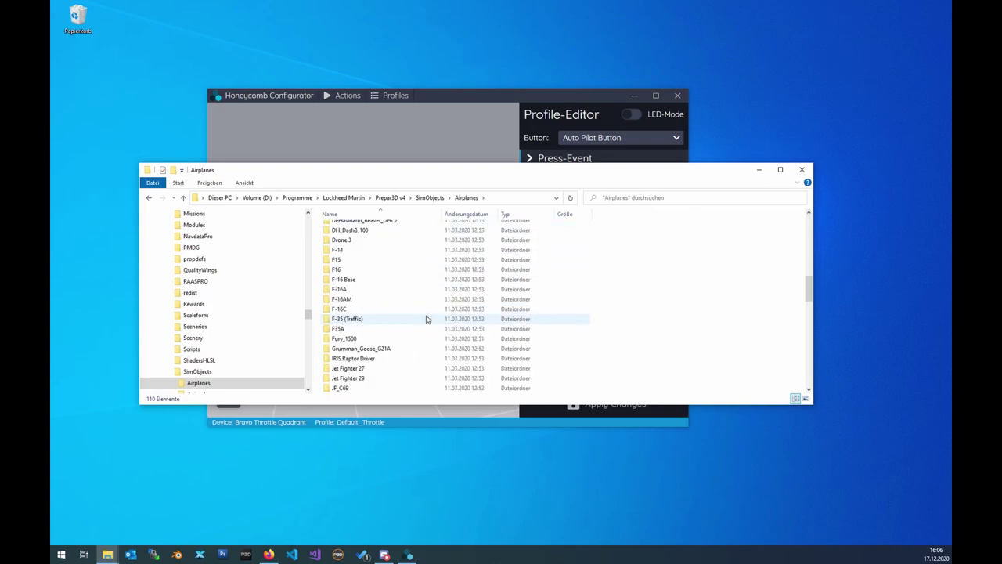
scroll(414, 357, "down", 6)
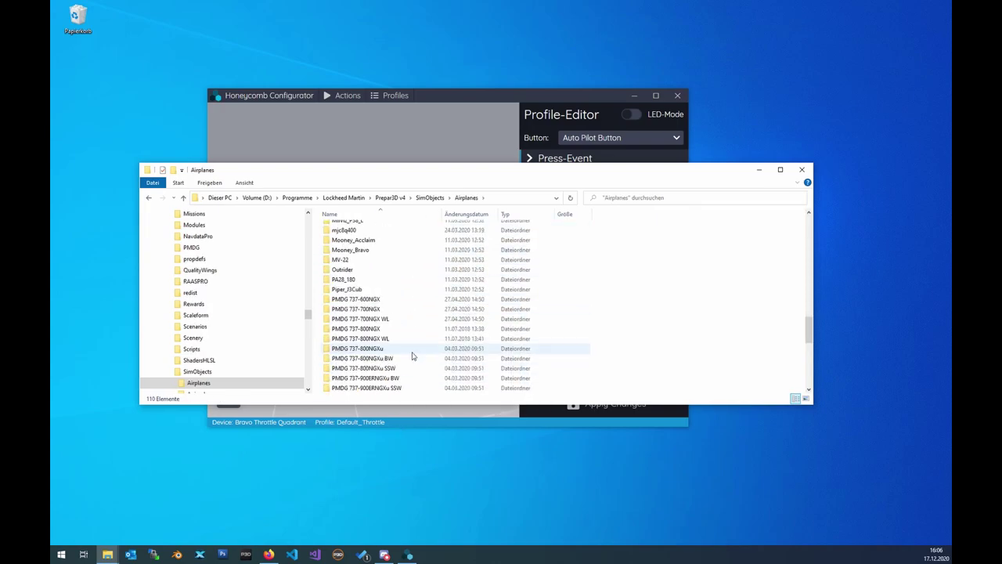
scroll(400, 333, "down", 5)
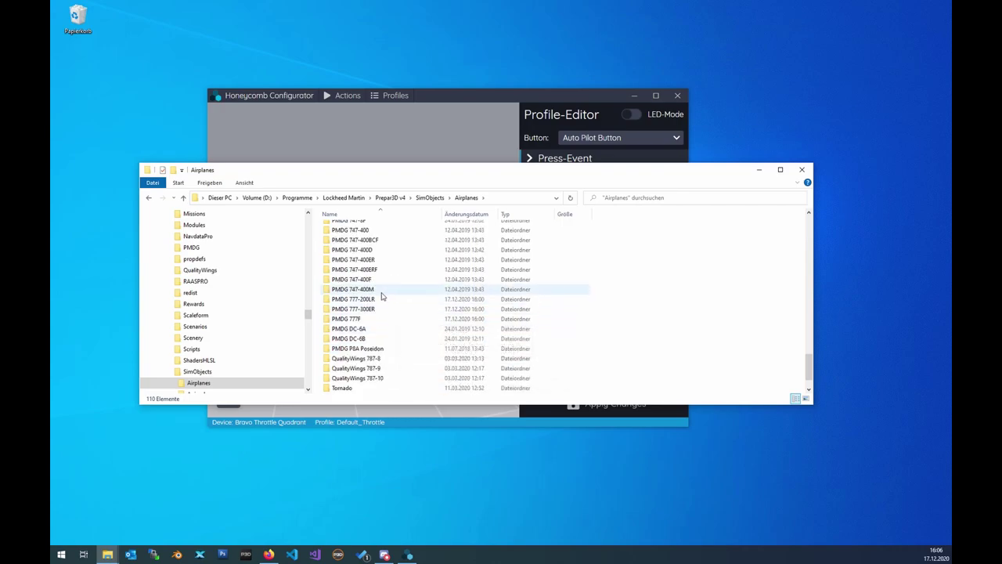
double_click(381, 298)
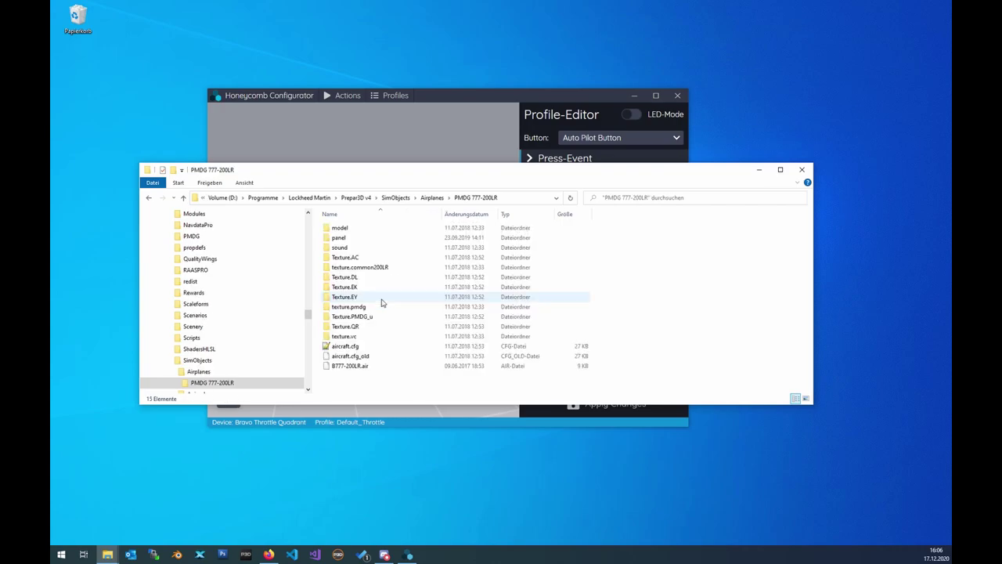
Create a new folder named honeycomb_profiles inside PMDG 777-200LR
right_click(376, 393)
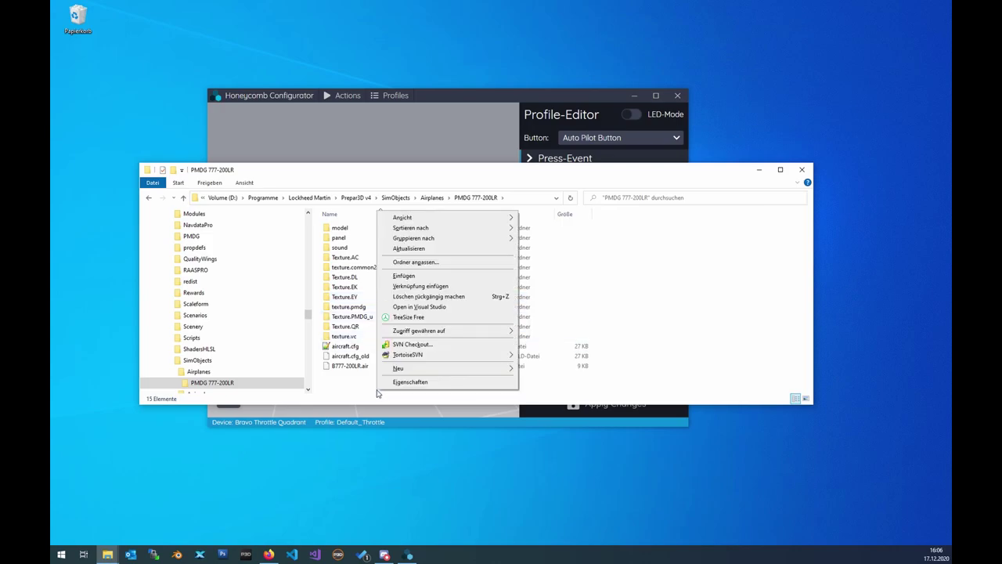
mouse_move(409, 368)
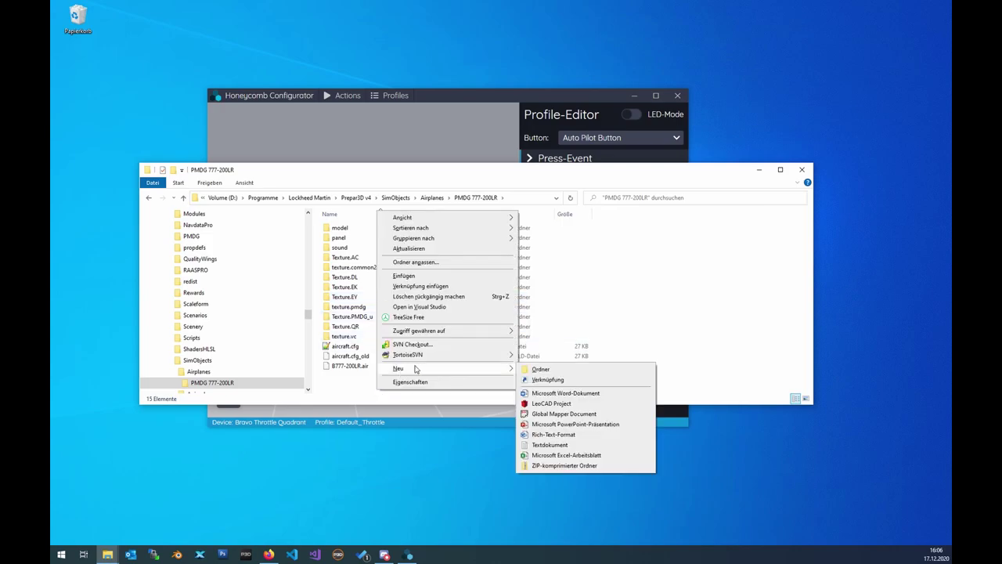
left_click(563, 370)
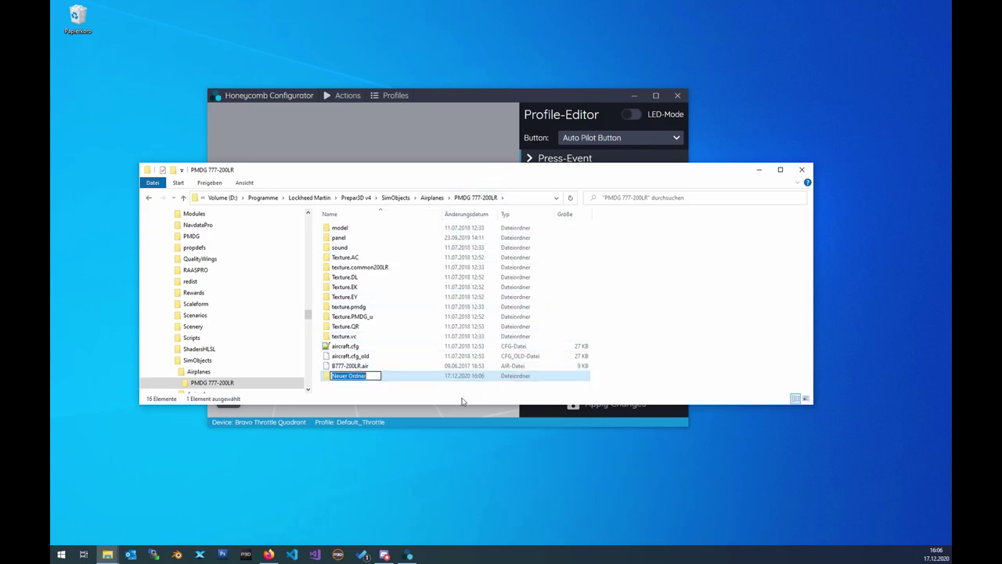
type("honeycomb_profiles")
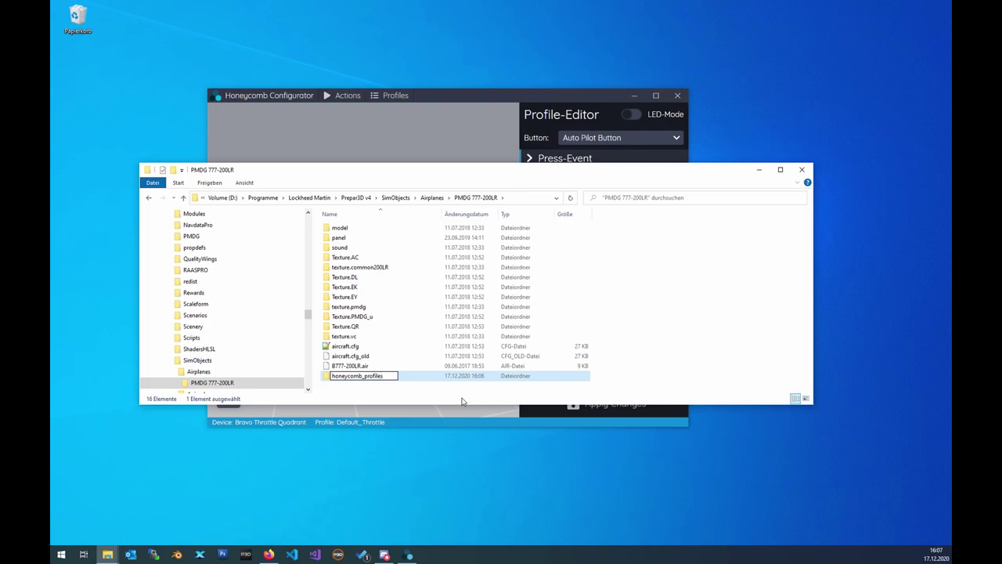
key("Return")
key("Return")
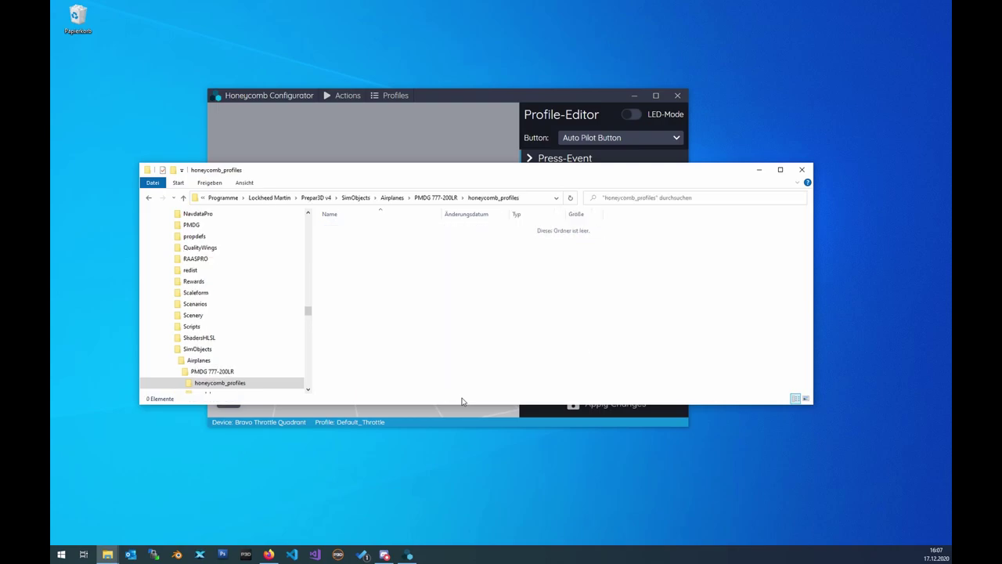
Paste PMDG_T7_Throttle.json into the empty folder and rename it BFC_Throttle_Config.json
right_click(396, 268)
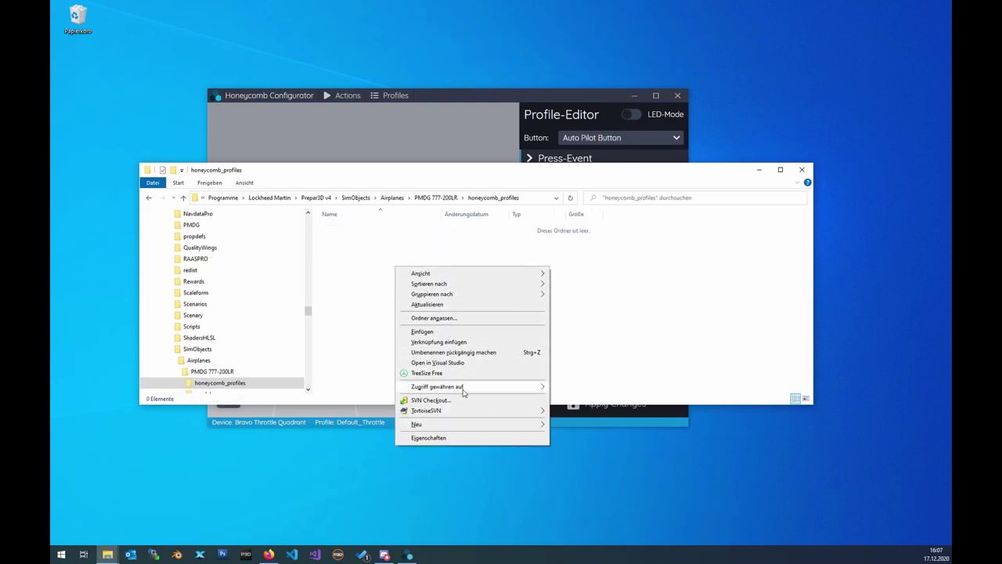
left_click(449, 331)
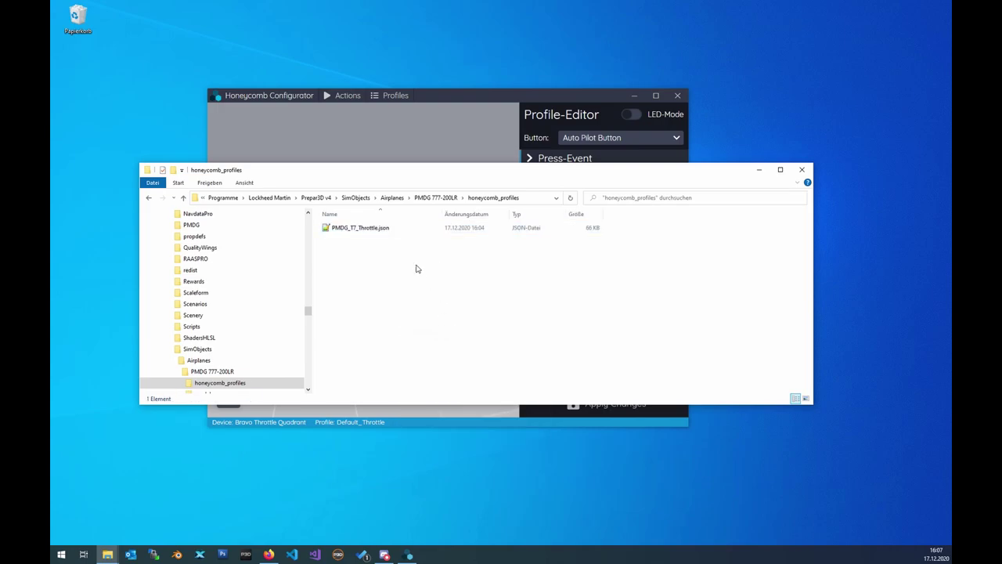
left_click(391, 231)
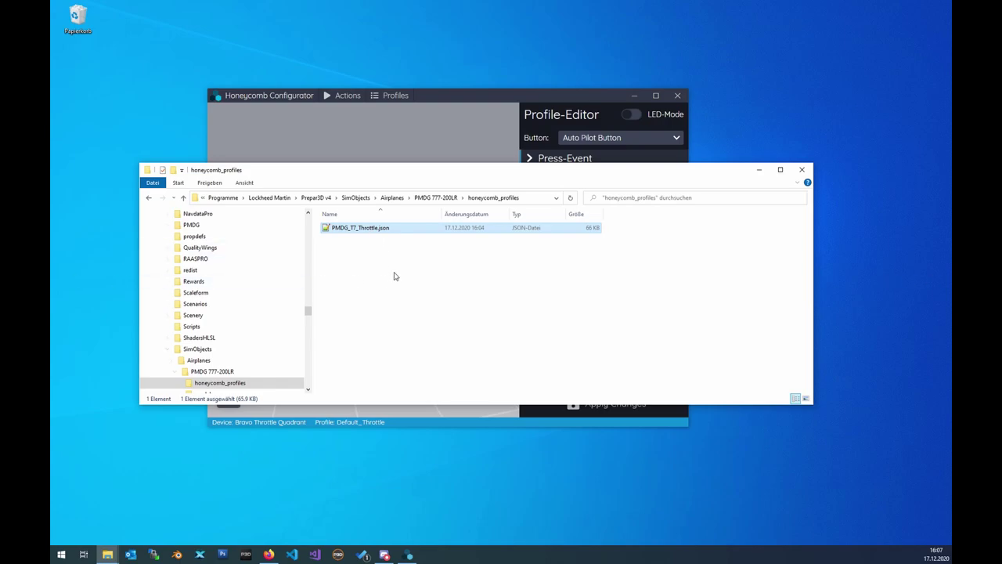
left_click(382, 230)
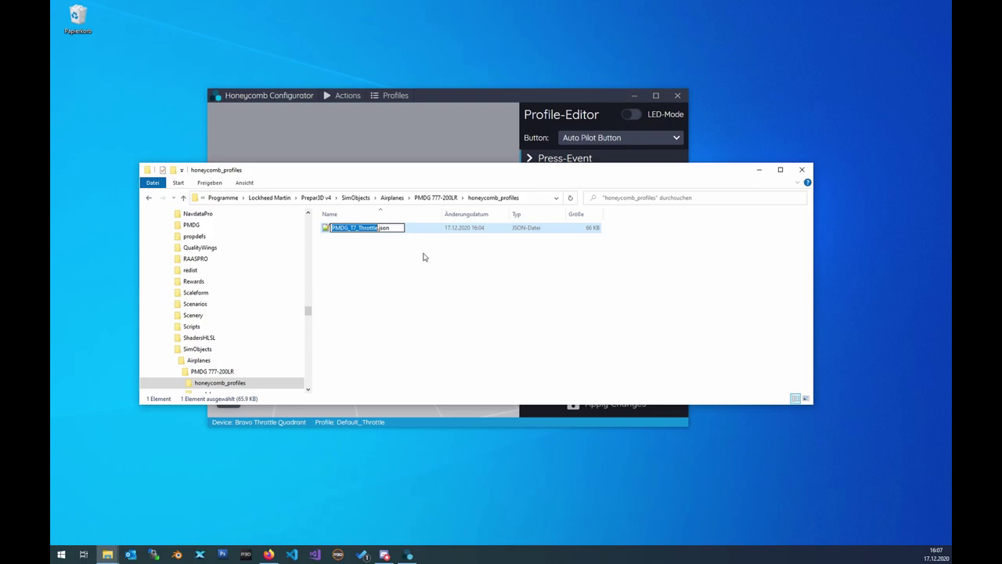
type("BFC")
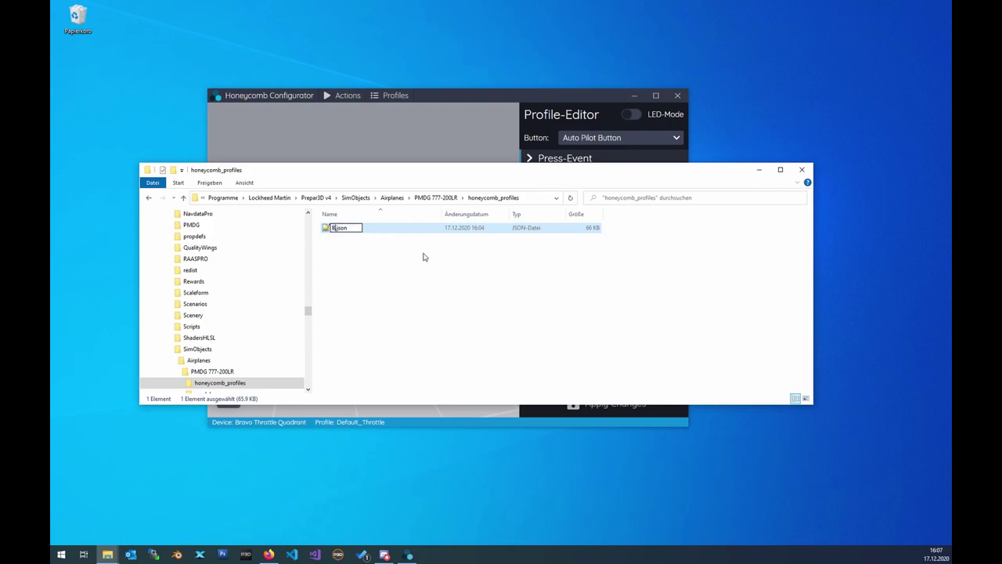
type("_Throttle_Config")
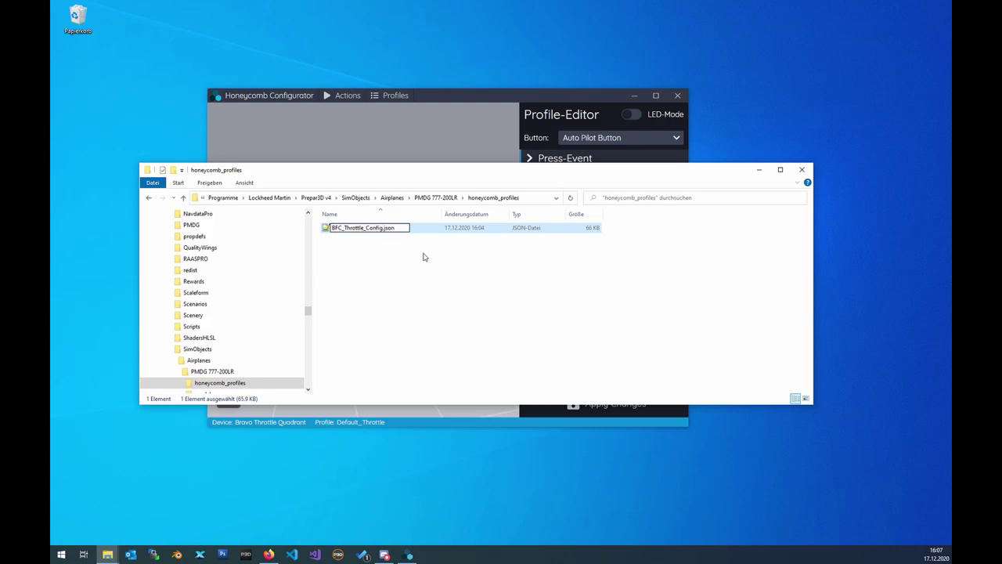
key("Return")
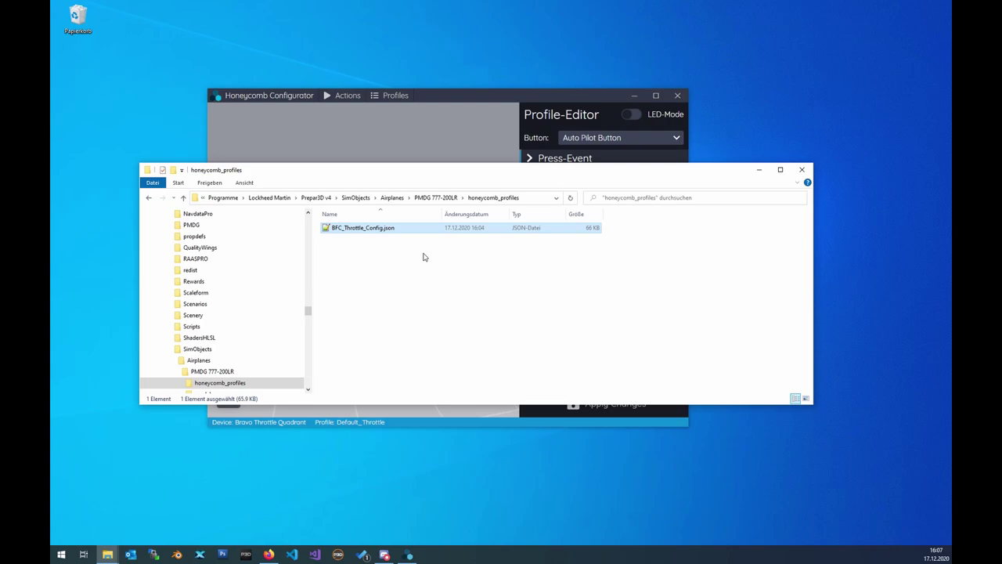
Paste a second copy of the throttle profile and rename it AFC_Yoke_Config.json
left_click(378, 249)
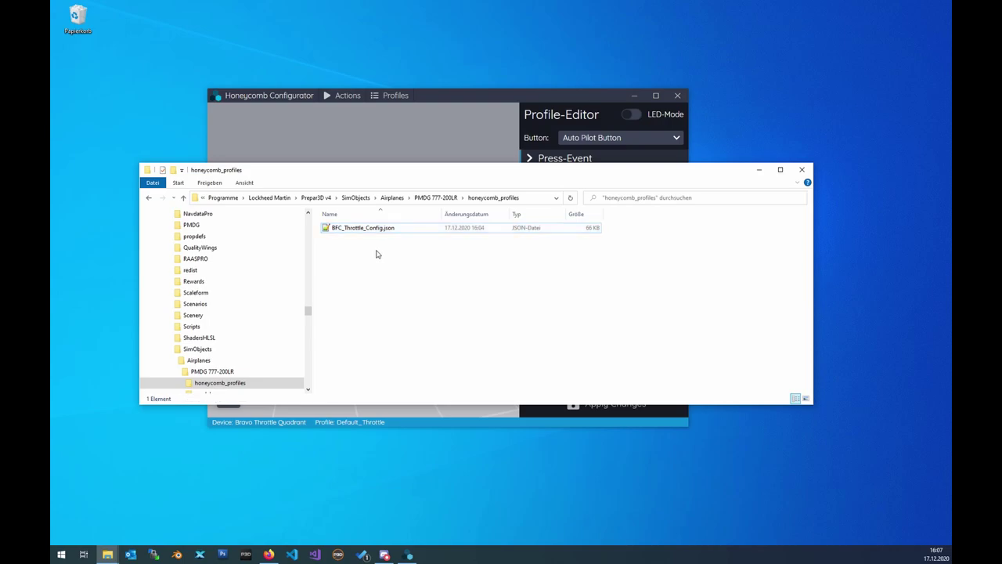
right_click(377, 251)
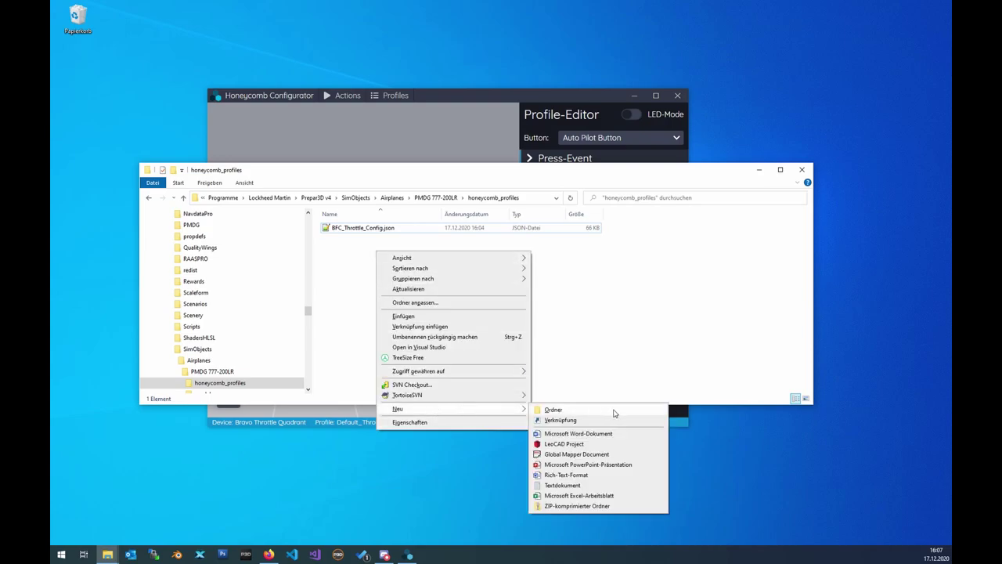
left_click(477, 316)
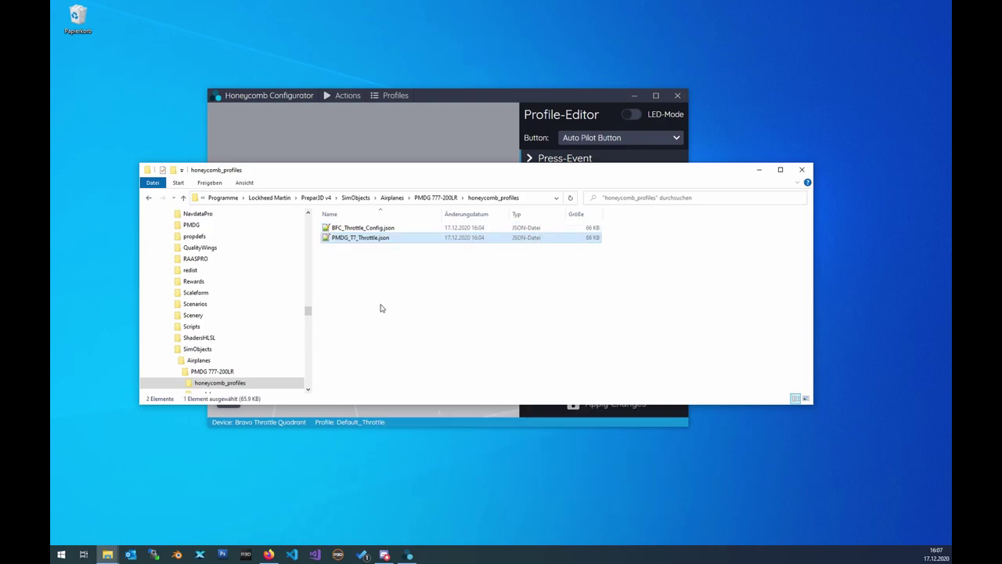
left_click(376, 238)
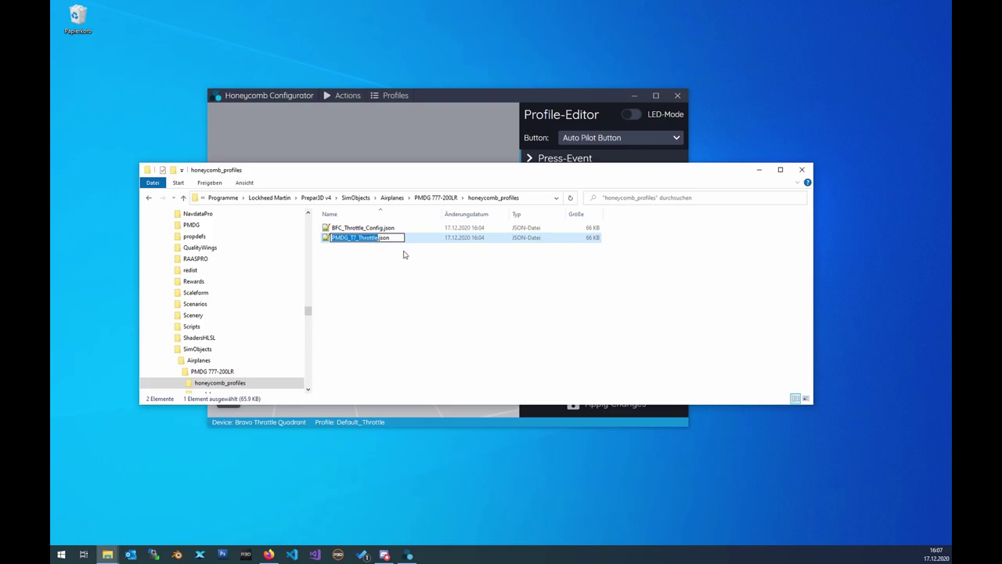
type("AFC_Yoke_Config")
key("Return")
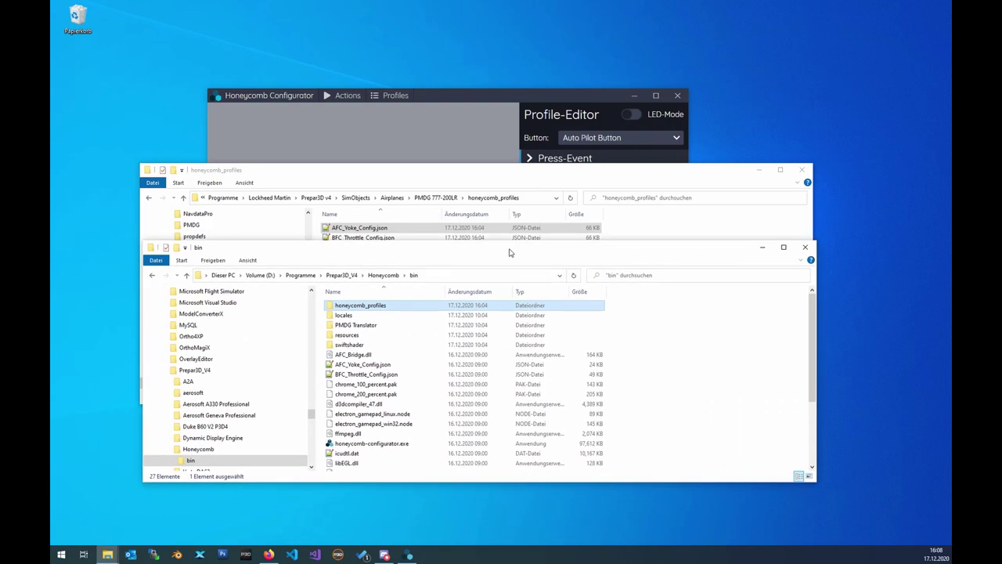
Raise the bin window, select both JSON files there, then bring up the Configurator
left_click_drag(508, 252, 513, 235)
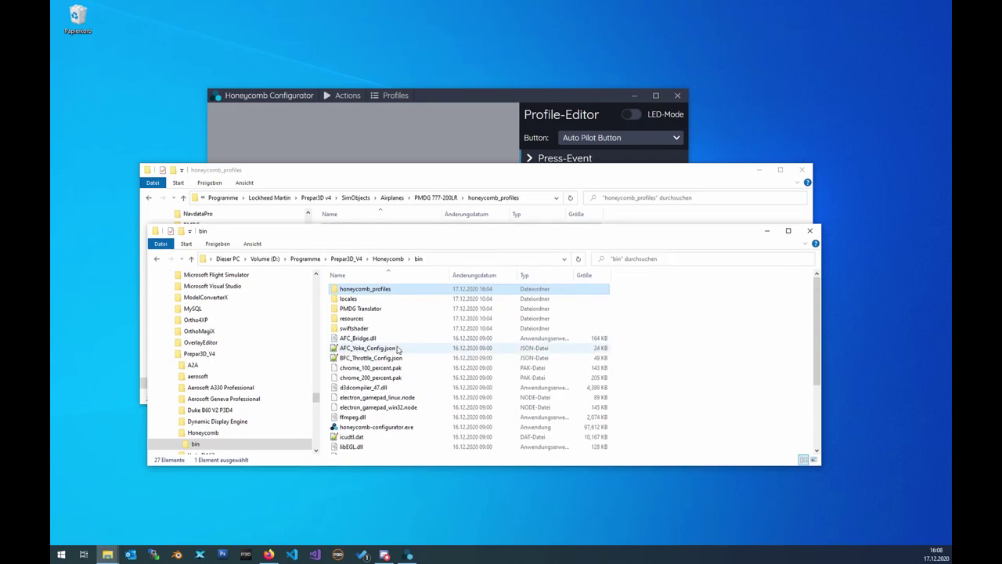
left_click(376, 348)
left_click(395, 357, "shift")
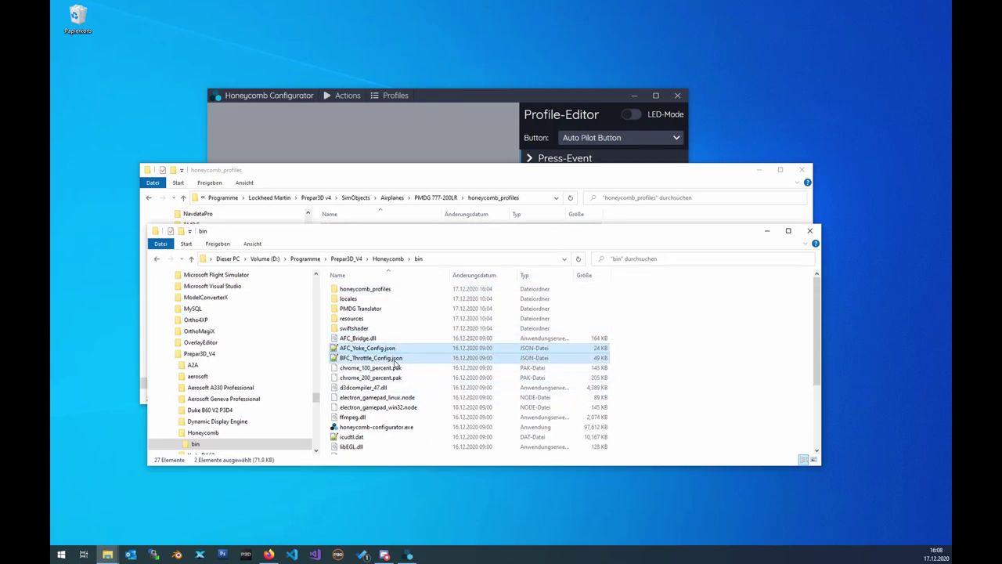
left_click(457, 97)
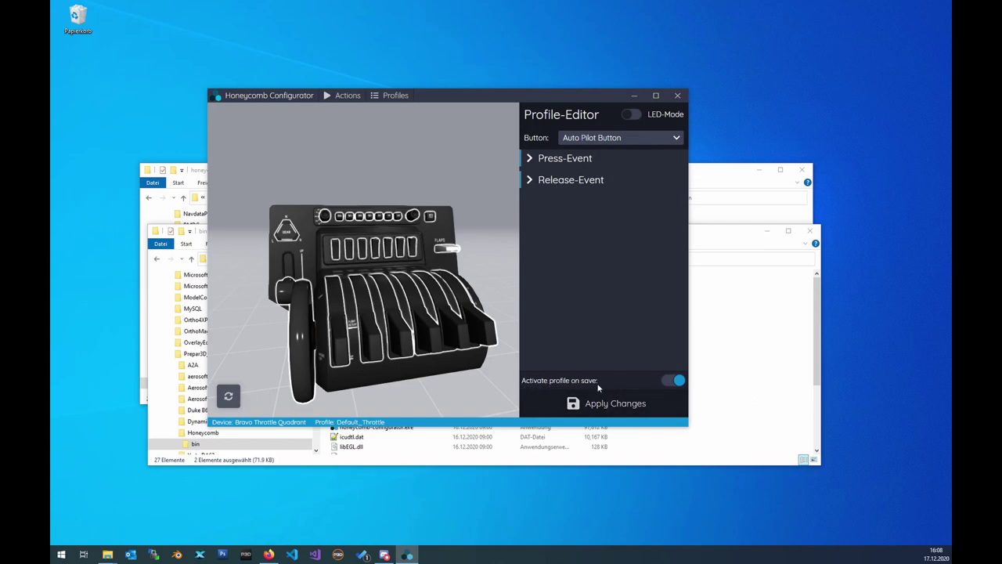
Minimize the bin window, move the Configurator left, and return to honeycomb_profiles
left_click(732, 389)
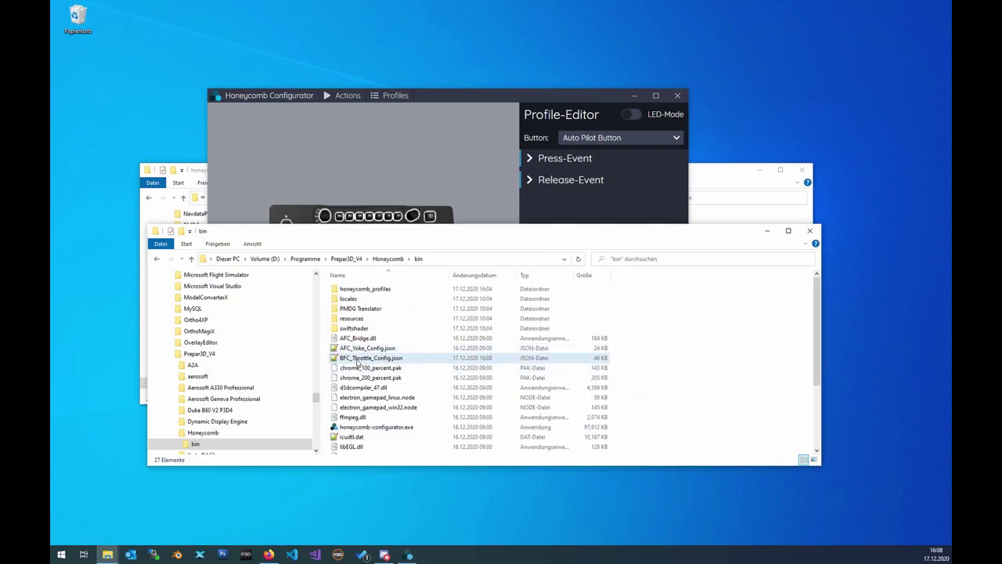
left_click(767, 230)
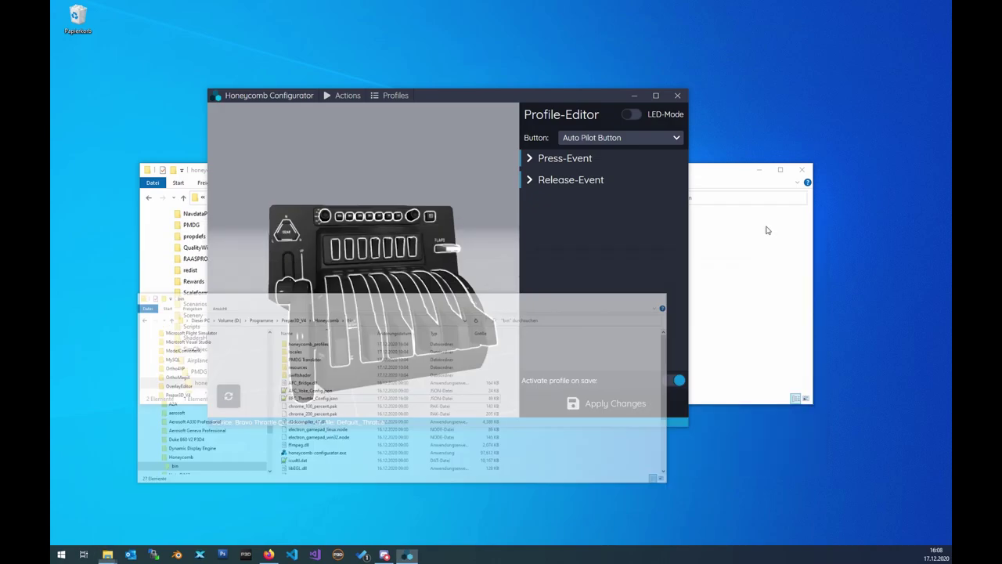
left_click_drag(593, 96, 483, 115)
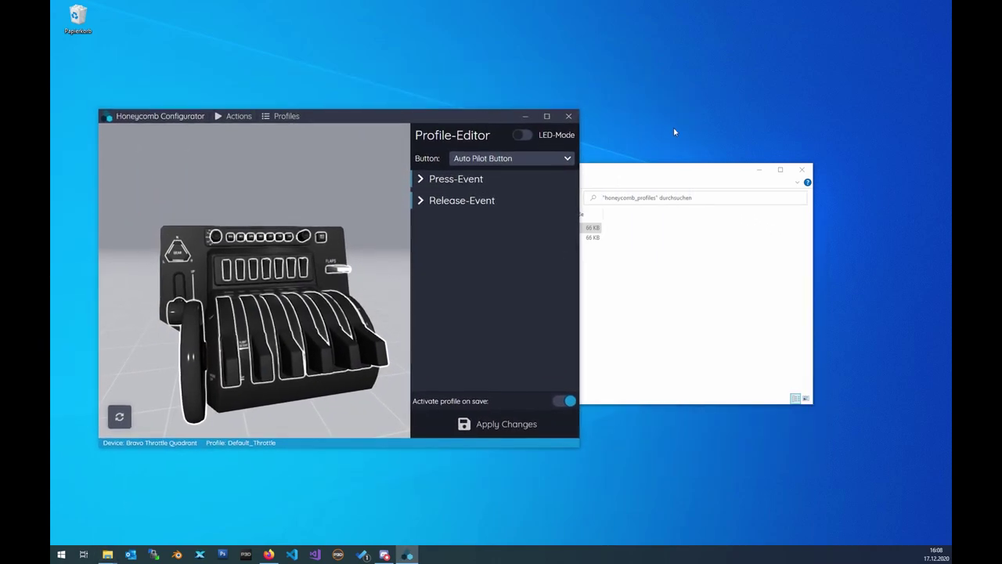
left_click(673, 174)
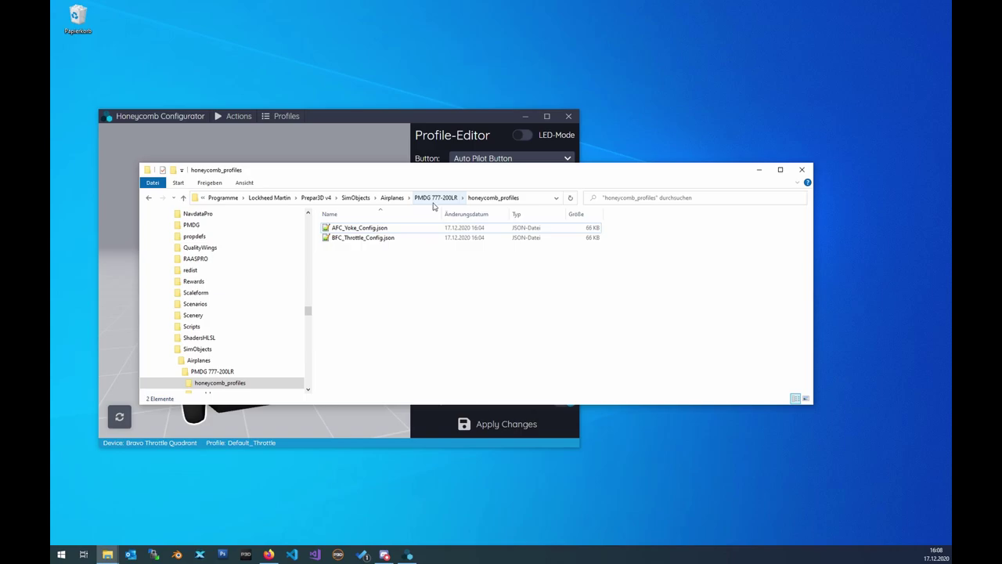
Copy honeycomb_profiles from PMDG 777-200LR and paste it into the PMDG 777-300ER folder
left_click(436, 201)
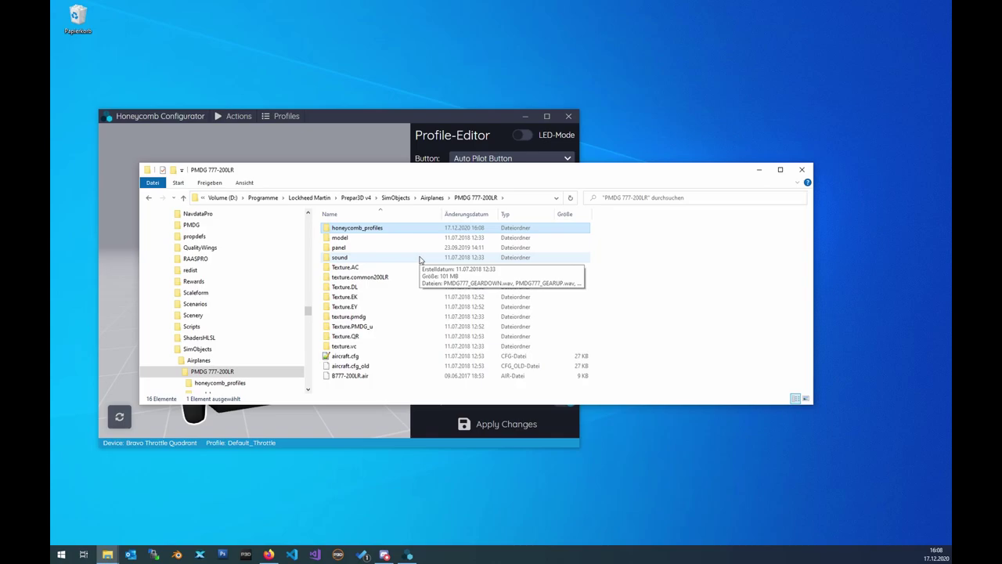
right_click(375, 228)
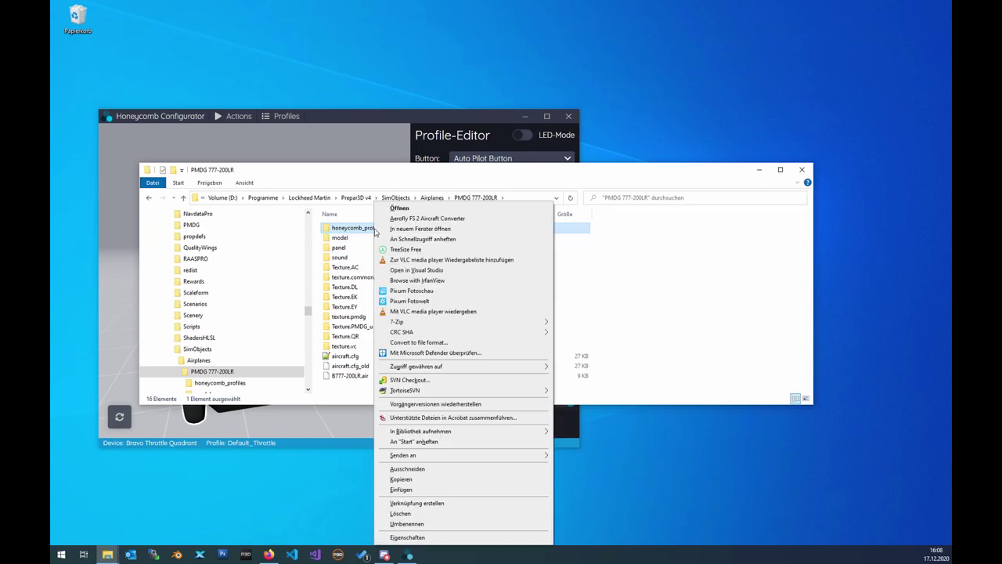
left_click(438, 481)
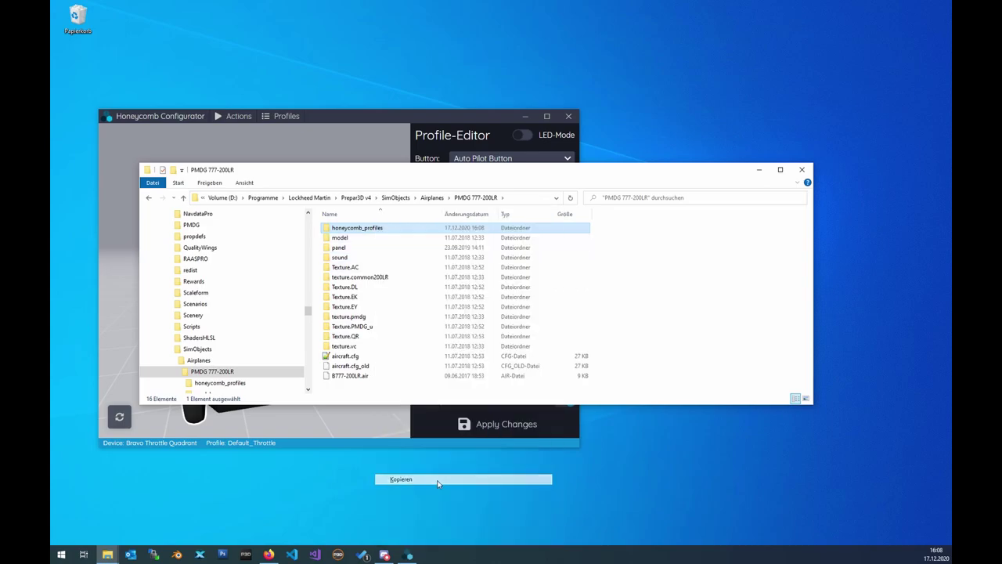
left_click(430, 197)
scroll(423, 292, "down", 3)
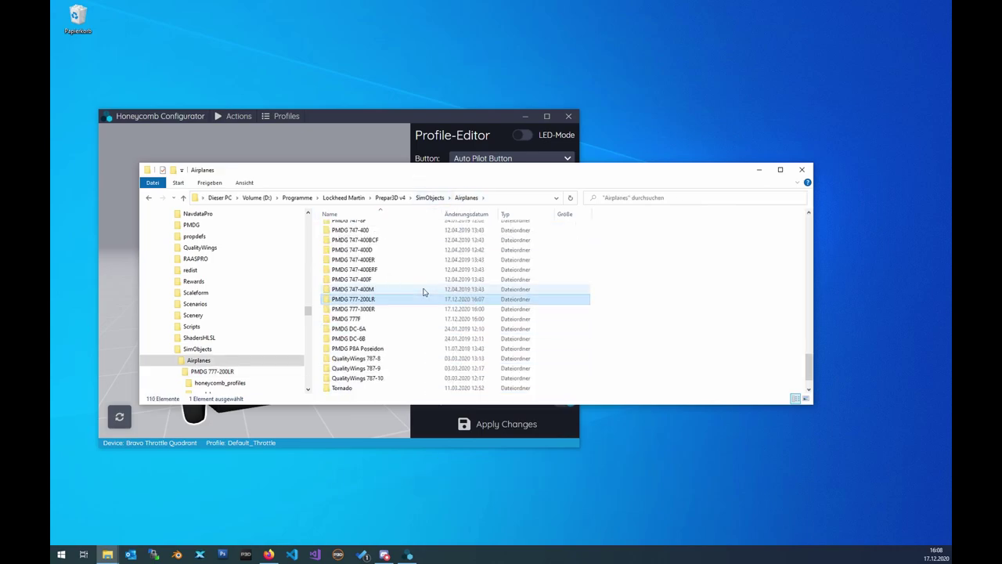
double_click(384, 309)
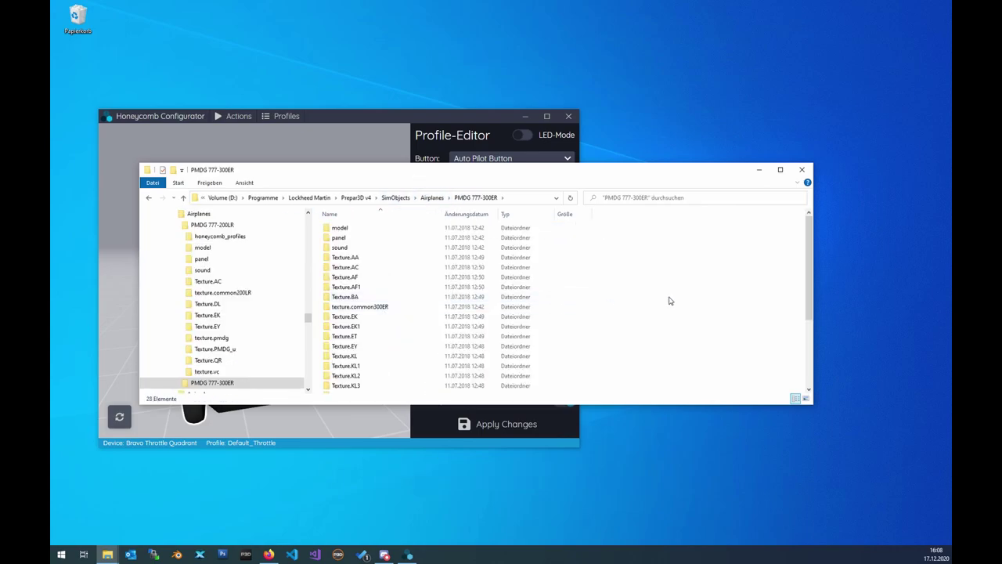
right_click(683, 294)
mouse_move(715, 445)
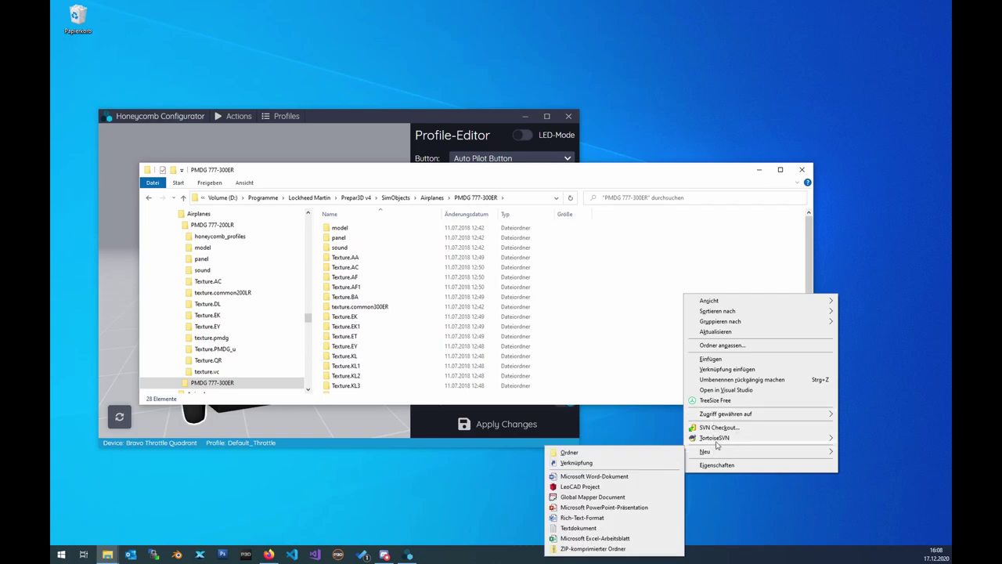
left_click(716, 360)
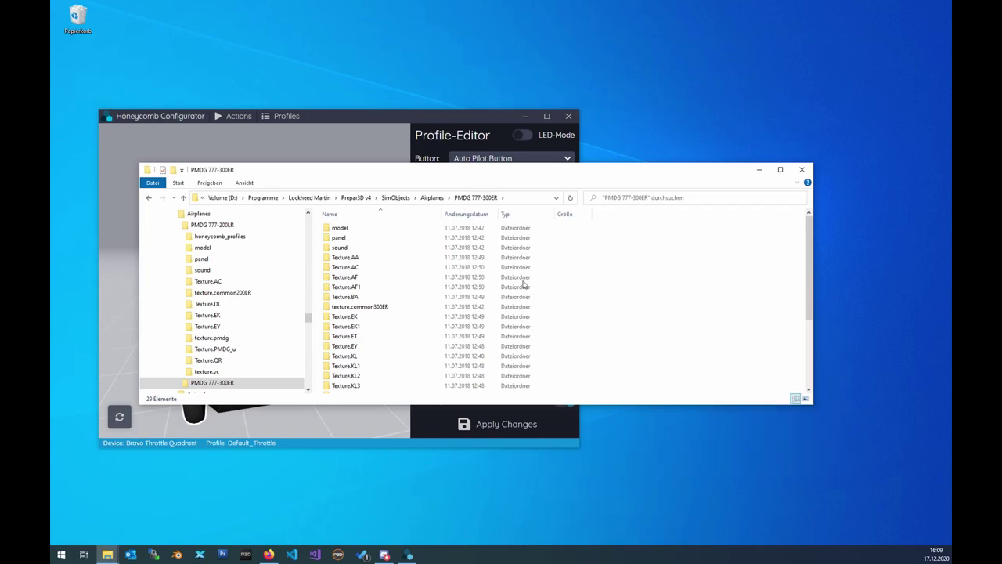
Paste honeycomb_profiles into the PMDG 777F folder too and open the copy
left_click(429, 198)
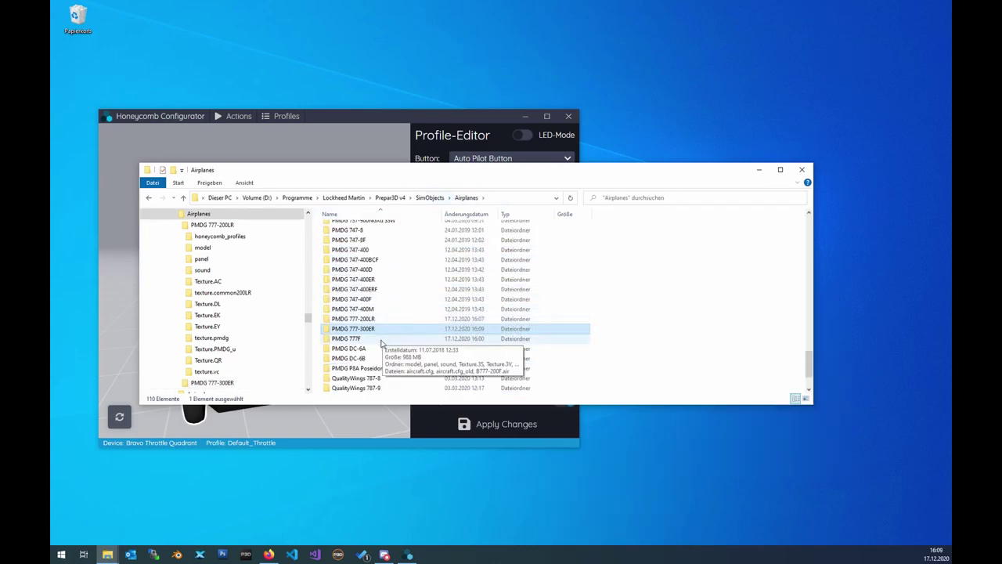
double_click(381, 342)
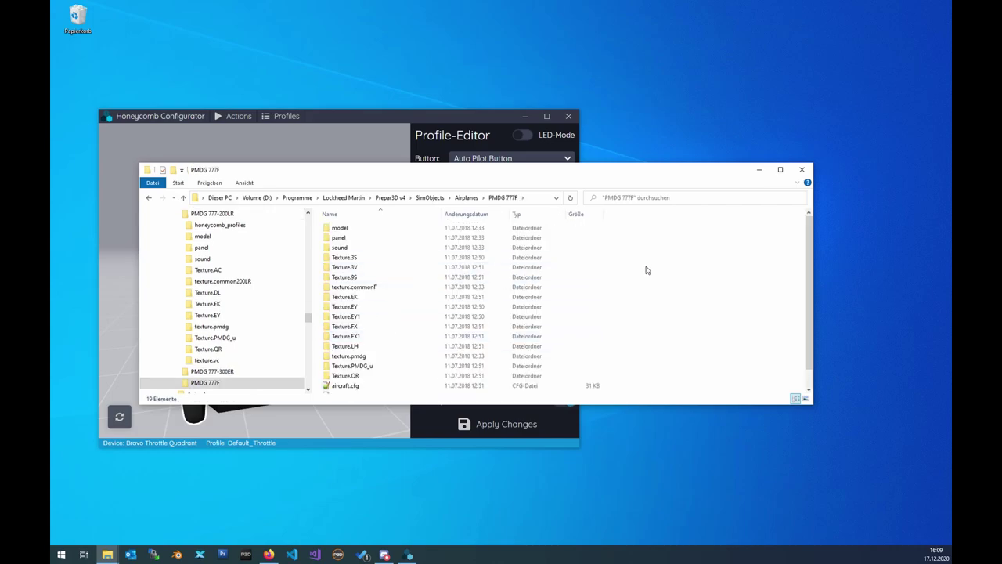
right_click(647, 270)
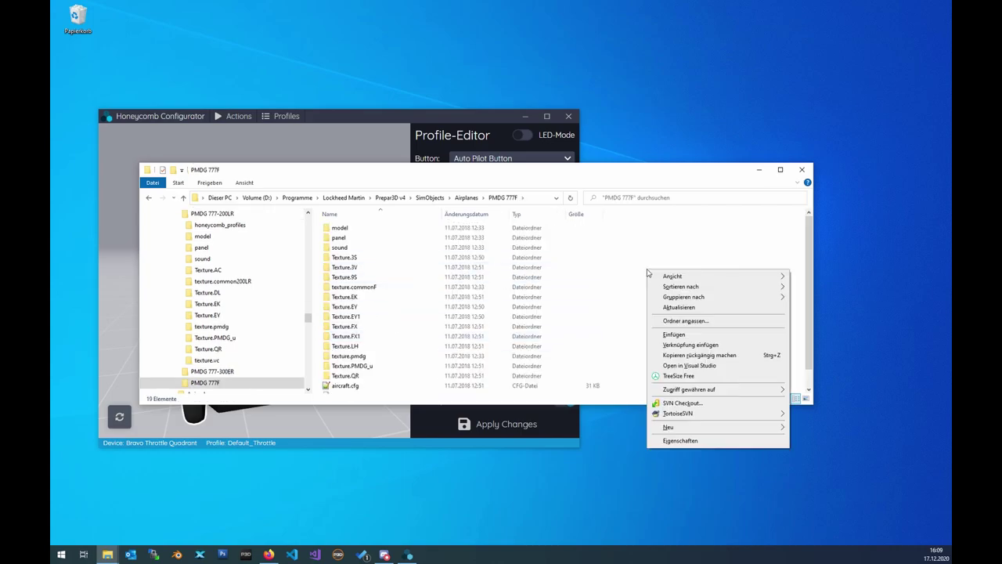
left_click(691, 335)
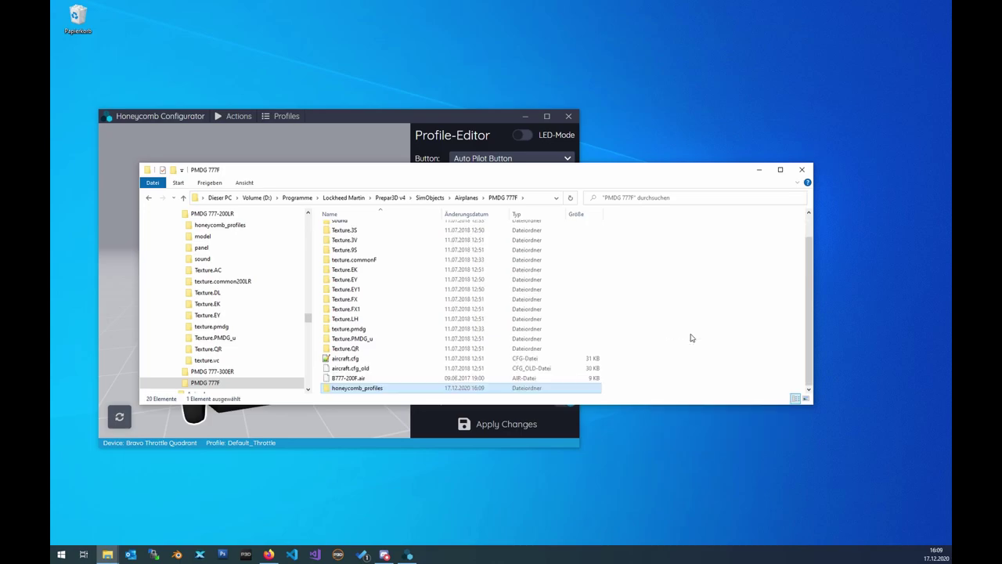
left_click(680, 321)
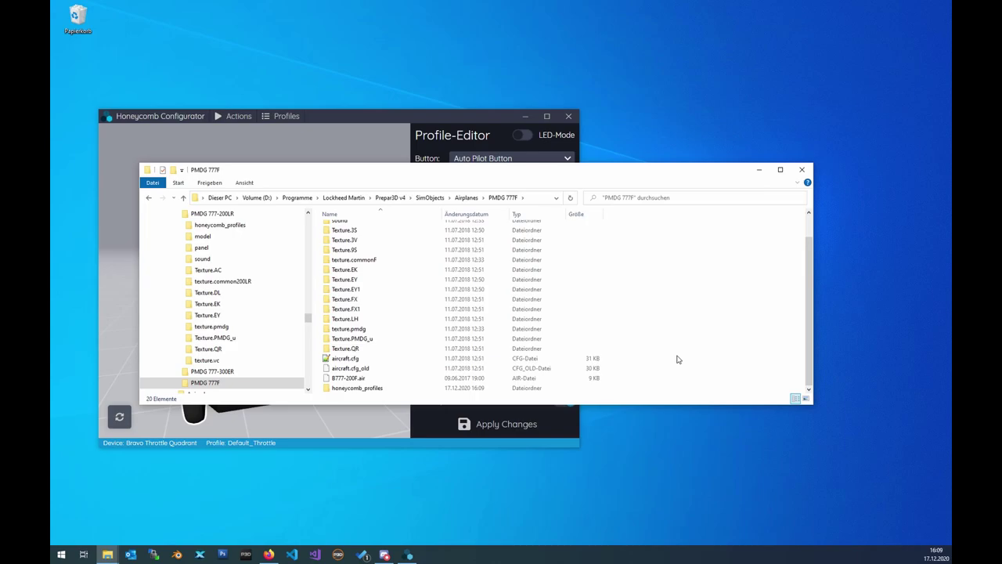
double_click(402, 388)
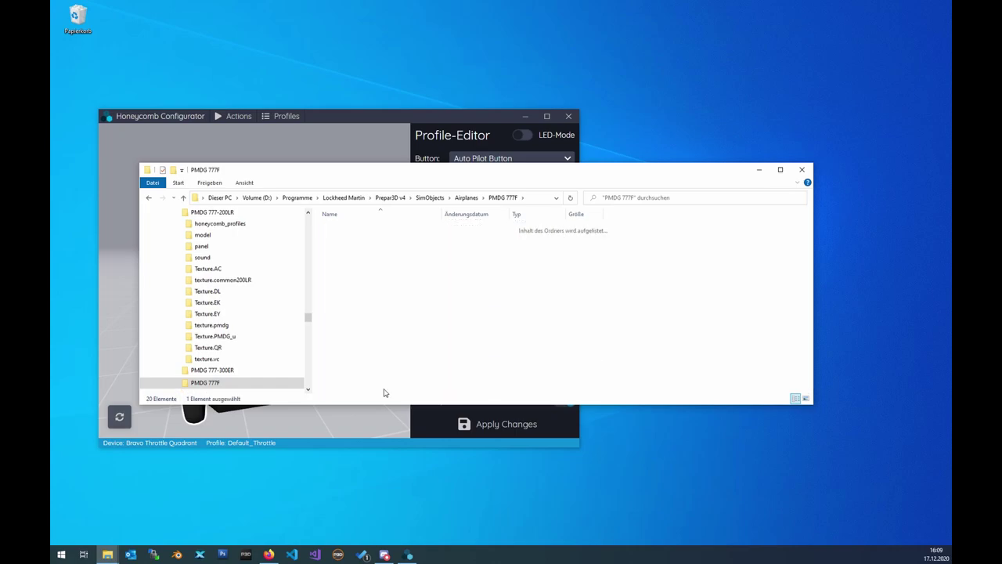
Switch back to the Honeycomb Configurator profile editor showing the Auto Pilot Button events
left_click(374, 117)
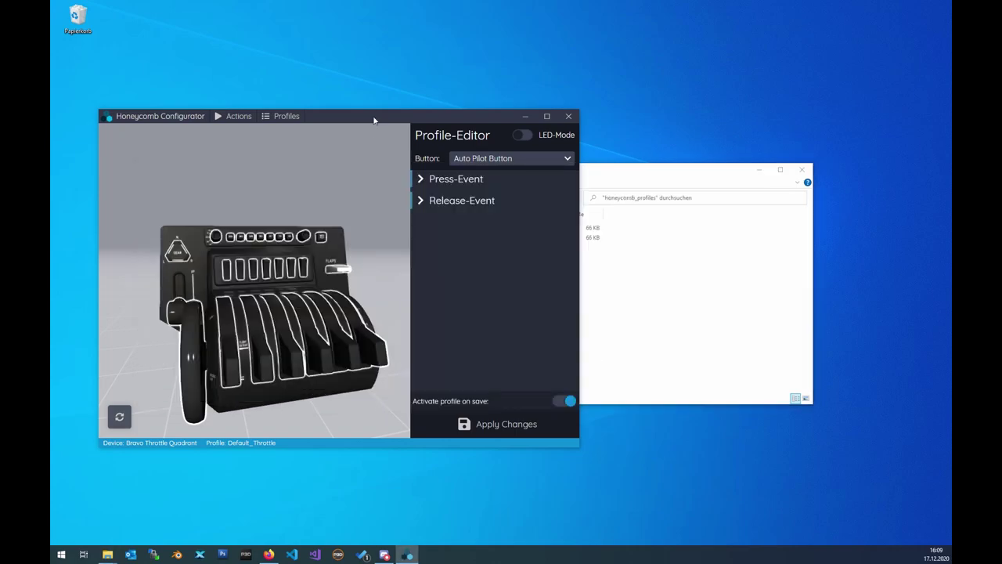